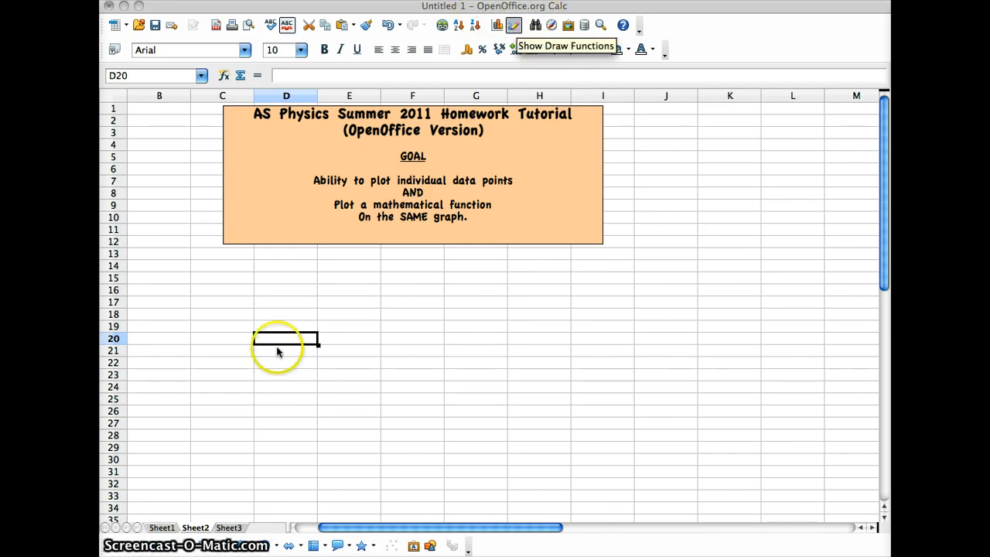
pyautogui.hscroll(-1, 279, 348)
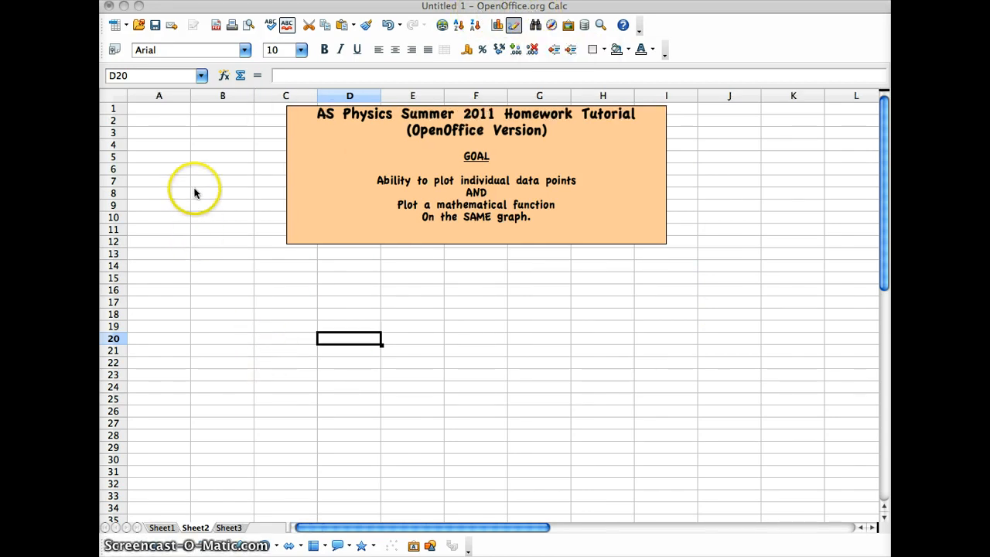
pyautogui.click(160, 122)
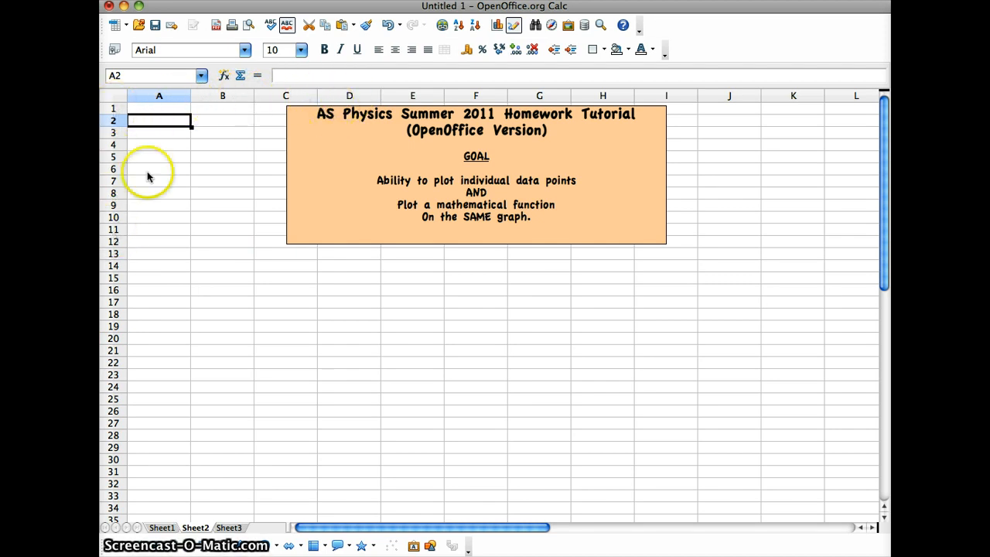
pyautogui.click(163, 132)
pyautogui.click(203, 135)
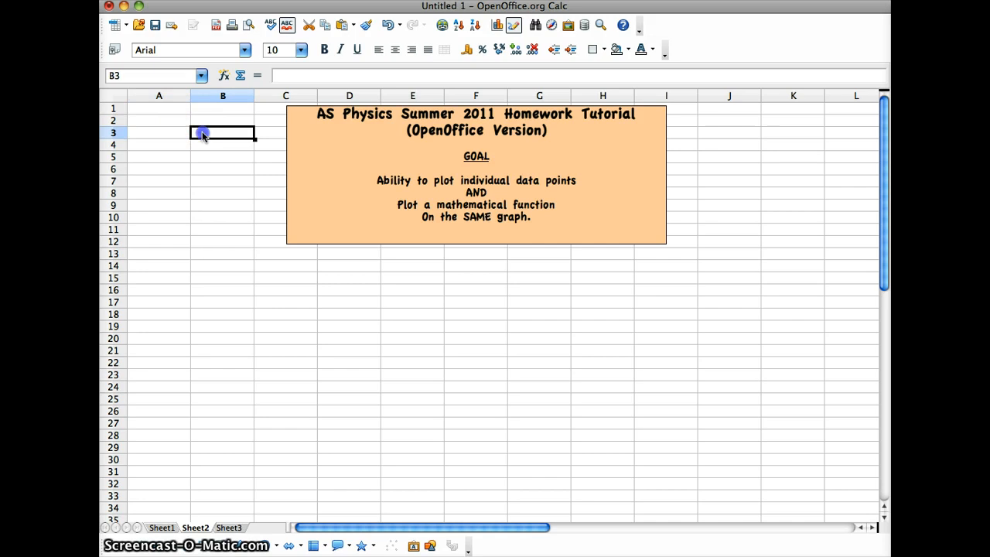
pyautogui.click(199, 146)
pyautogui.click(172, 147)
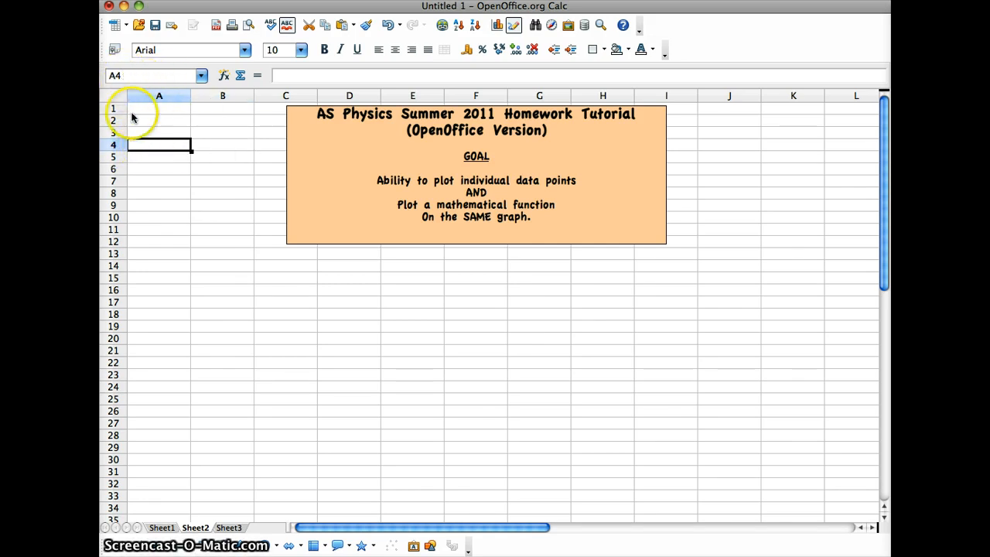
pyautogui.click(207, 157)
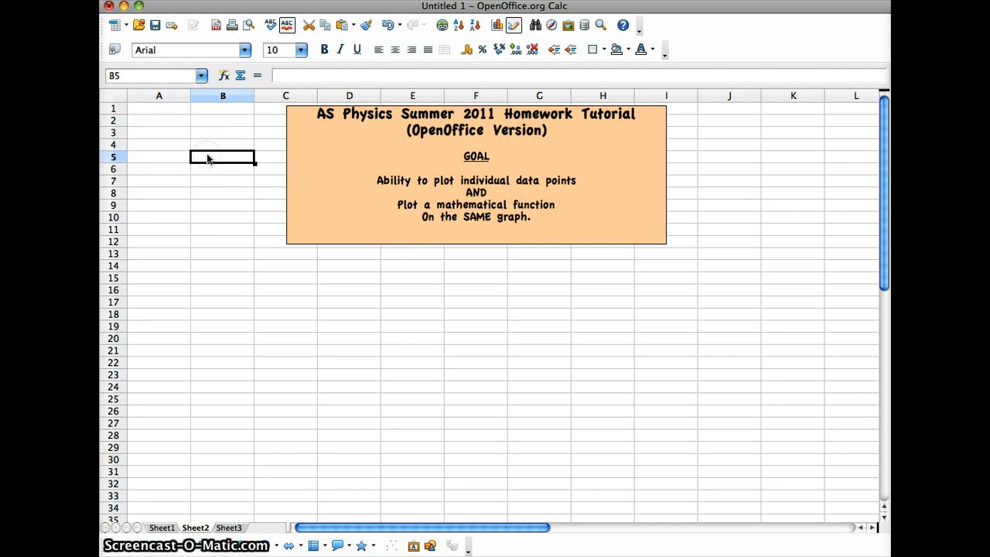
pyautogui.click(718, 231)
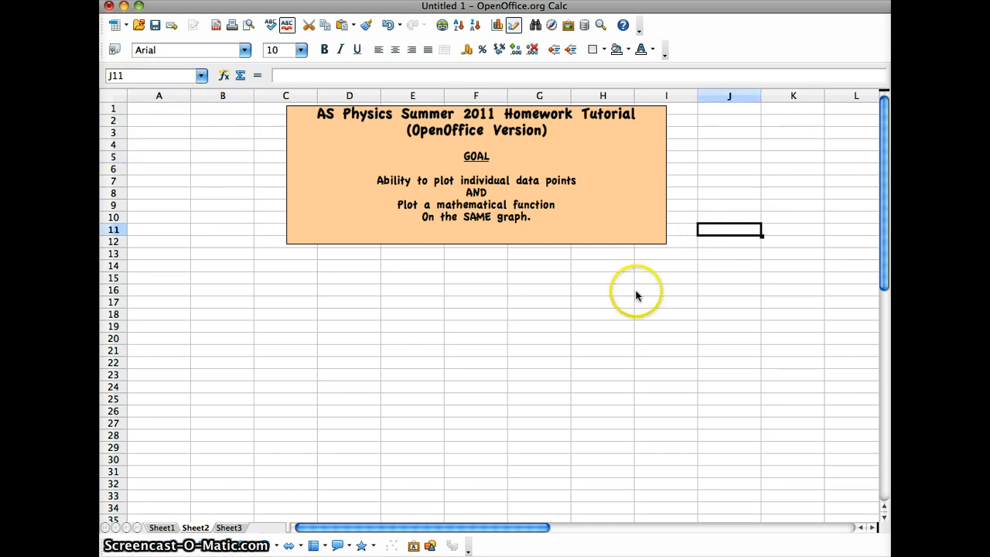
# Enter the column headings X in cell A2 and Y in cell B2
pyautogui.click(147, 122)
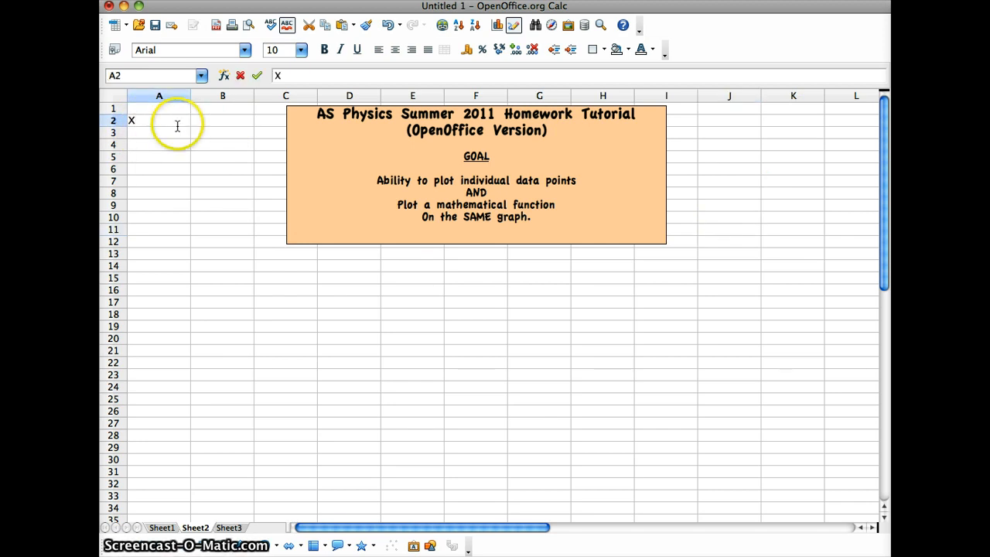
pyautogui.click(203, 122)
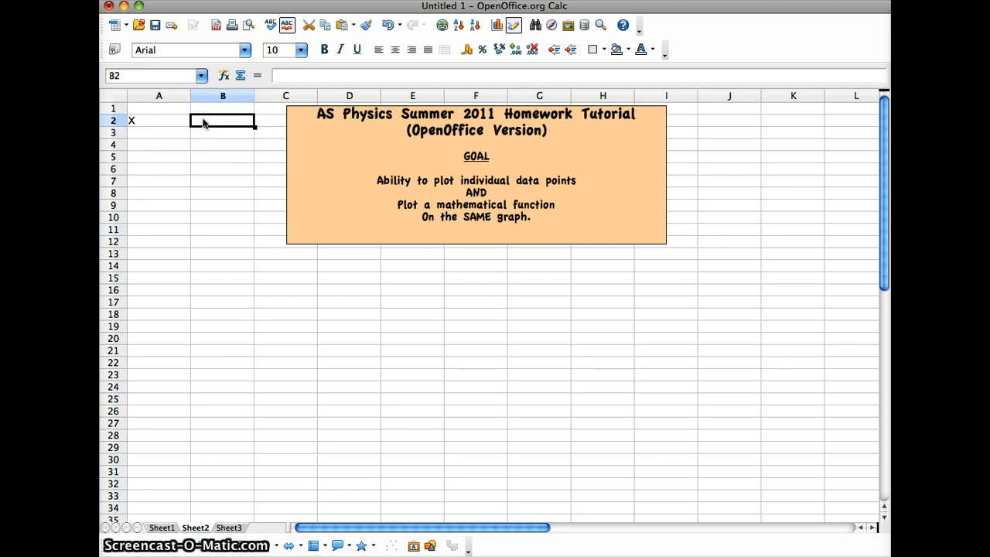
pyautogui.write('Y')
pyautogui.click(202, 147)
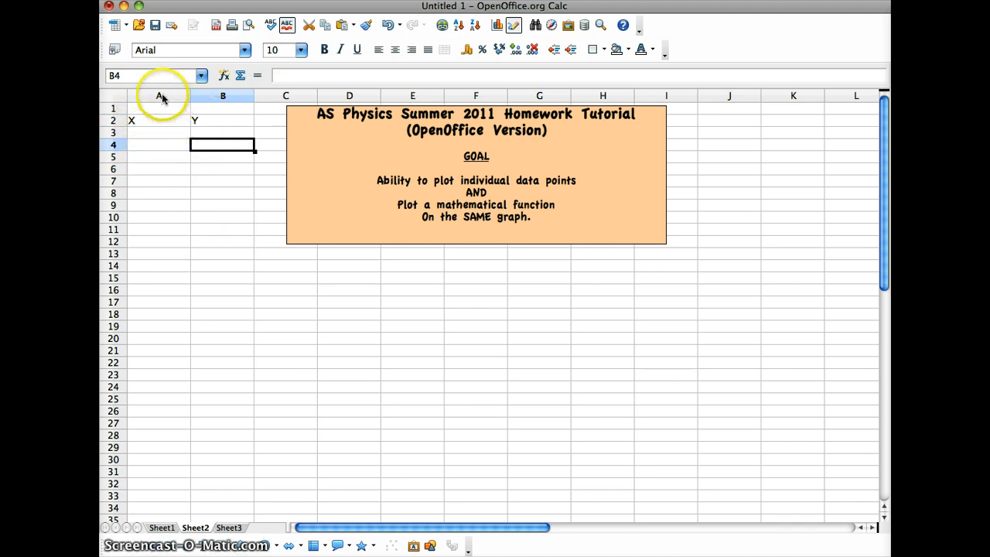
# Centre the contents of columns A and B horizontally
pyautogui.moveTo(161, 93); pyautogui.dragTo(210, 93)
pyautogui.click(396, 50)
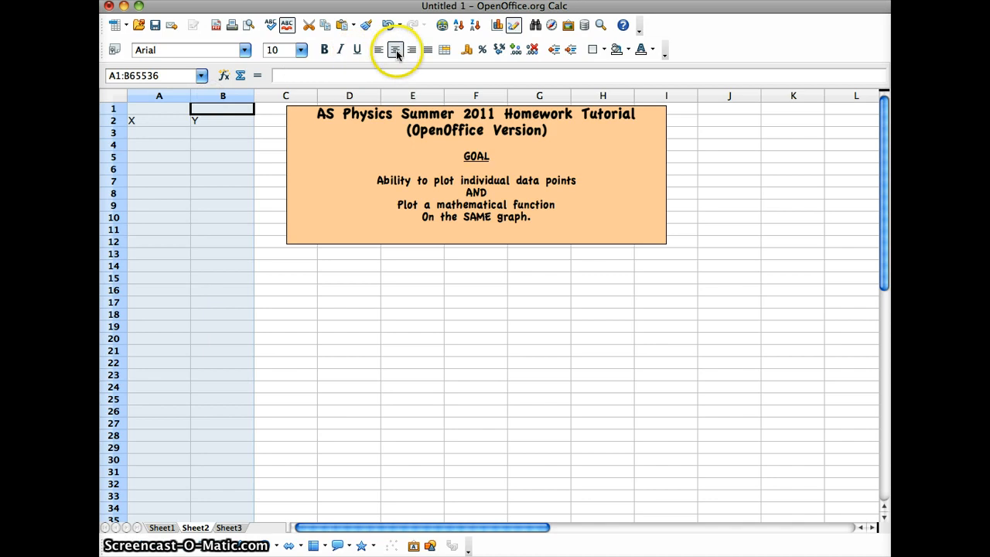
pyautogui.click(212, 171)
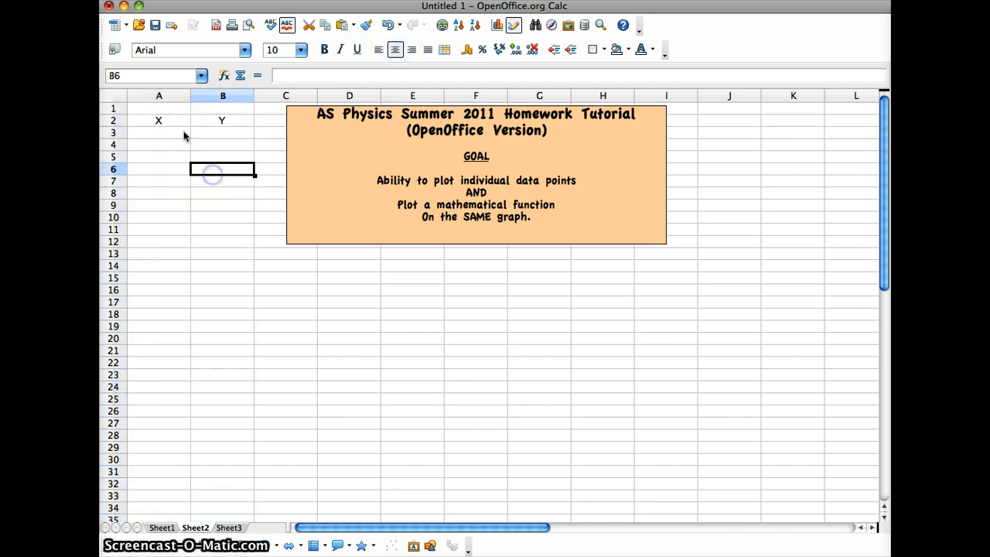
# Add a bottom border beneath the X and Y headings in cells A2:B2
pyautogui.moveTo(159, 122); pyautogui.dragTo(211, 126)
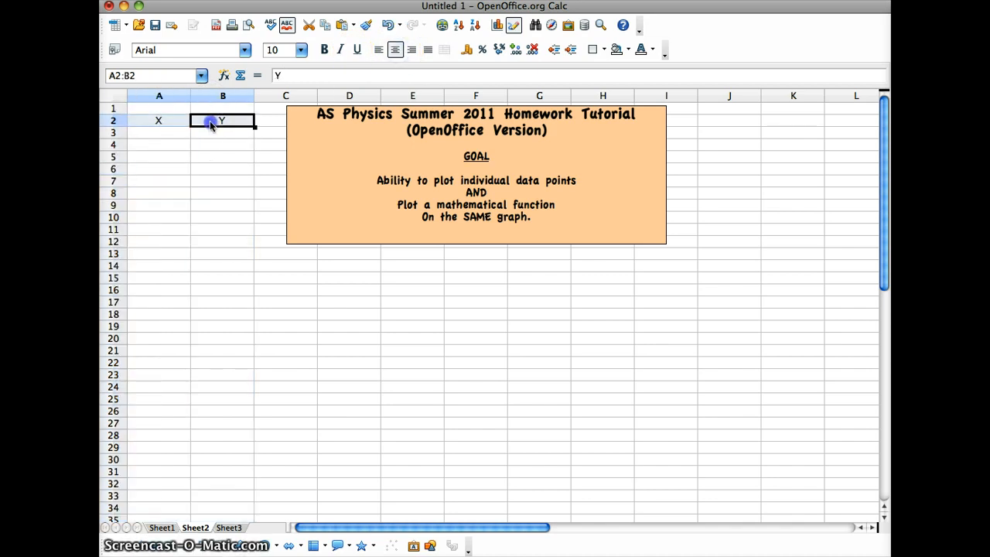
pyautogui.click(604, 49)
pyautogui.click(613, 89)
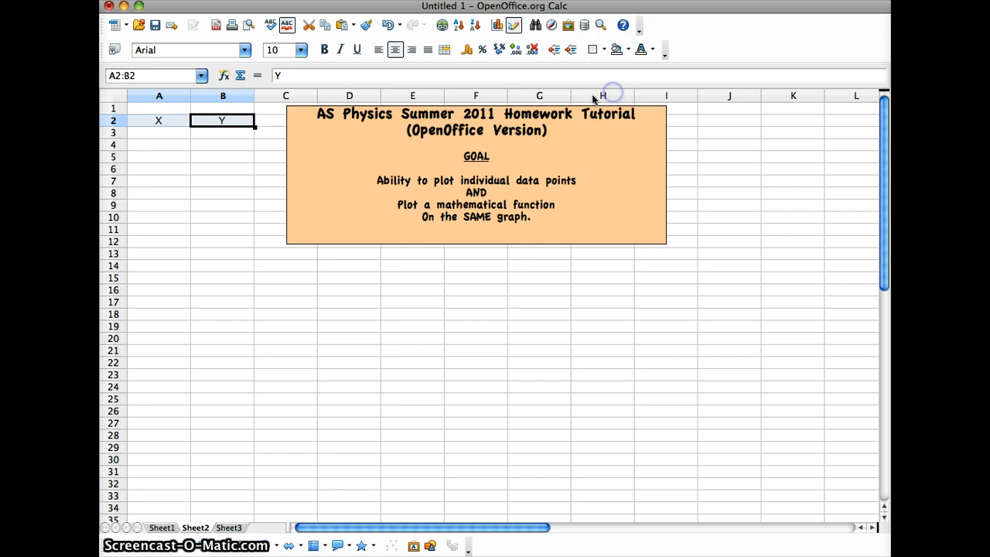
pyautogui.click(223, 229)
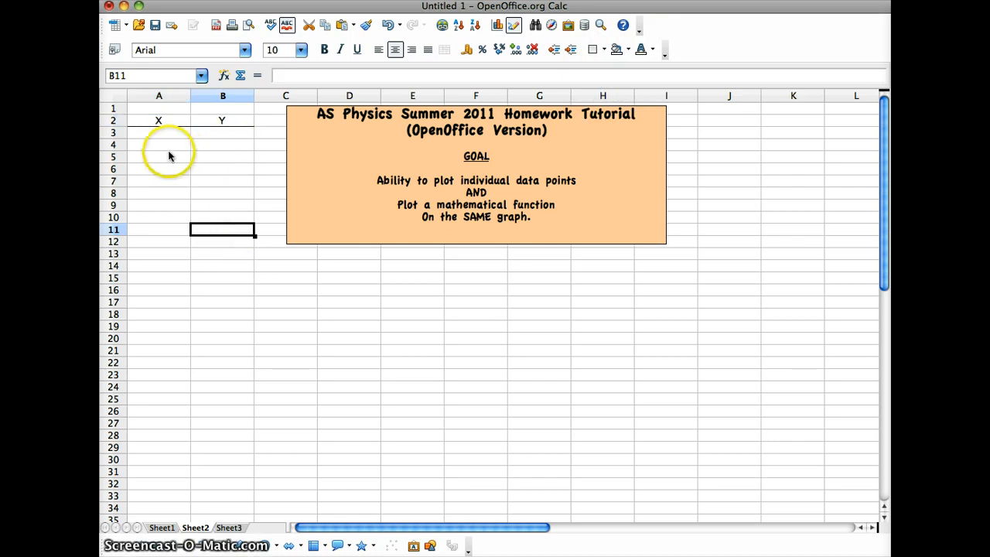
# Enter 0 as the first X value in cell A3
pyautogui.click(160, 131)
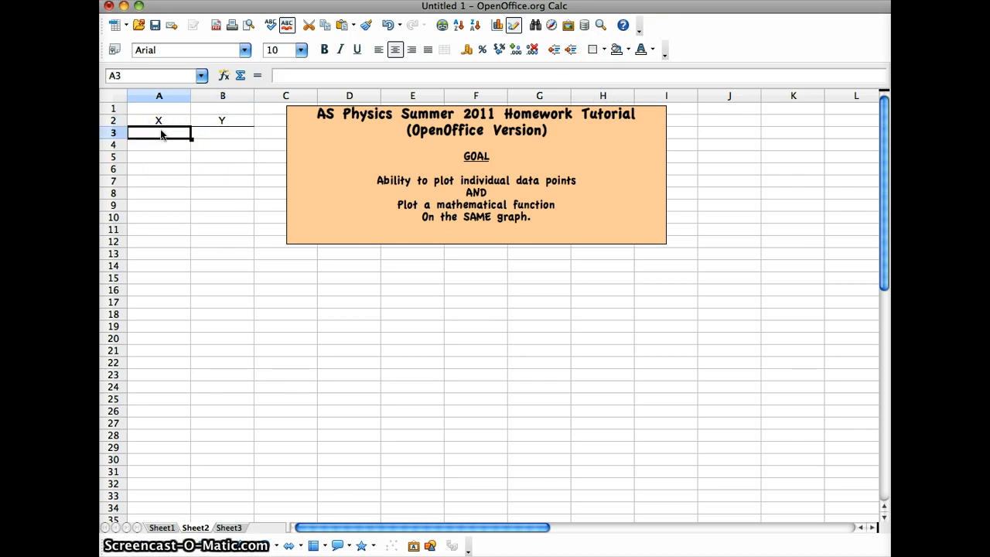
pyautogui.write('0')
pyautogui.press('Return')
# Enter the X values 1, 2, 3, 4 and 5 one by one in cells A4 to A8
pyautogui.write('1')
pyautogui.press('Return')
pyautogui.write('2')
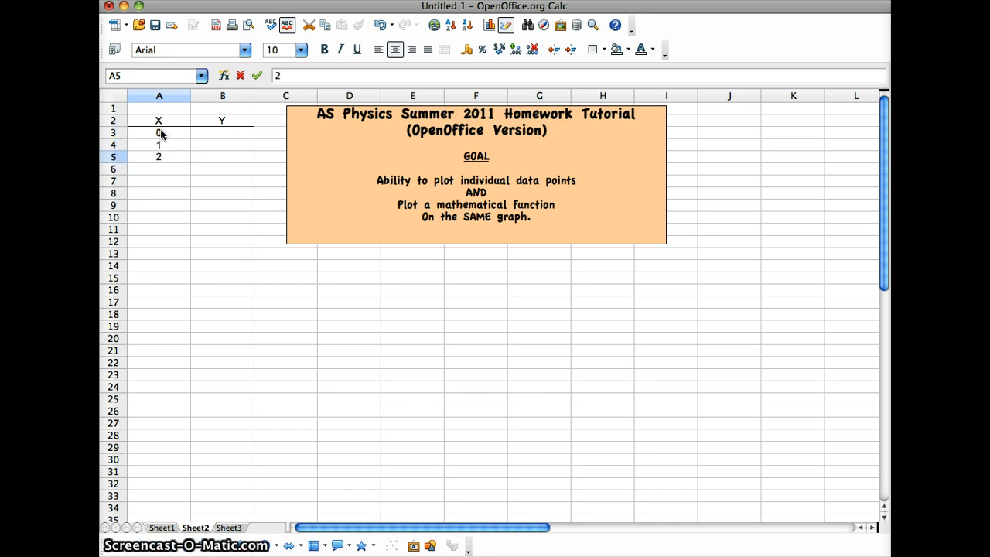
pyautogui.press('Return')
pyautogui.write('3')
pyautogui.press('Return')
pyautogui.write('4')
pyautogui.press('Return')
pyautogui.write('5')
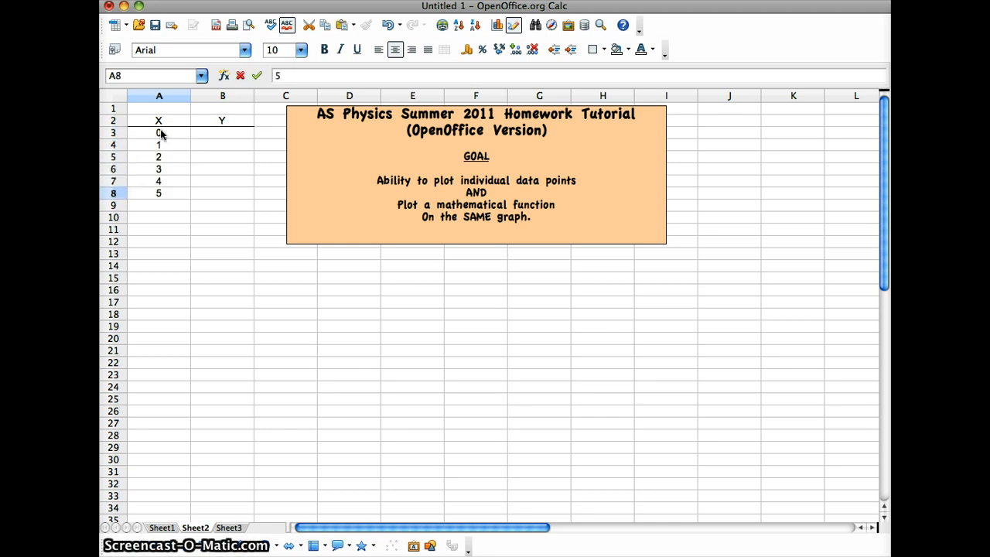
pyautogui.click(178, 233)
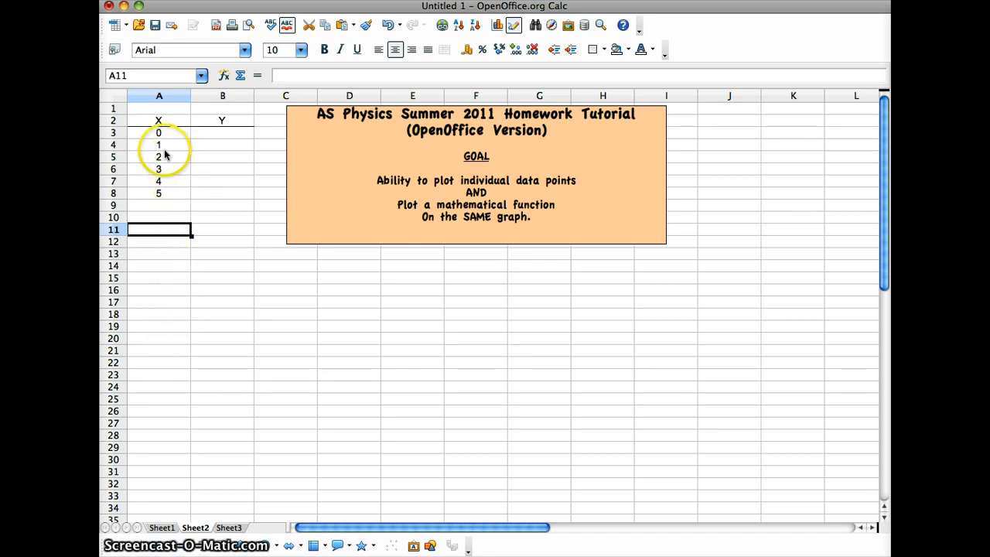
# Clear the manually entered X values from cells A4:A8, keeping the 0 in A3
pyautogui.moveTo(164, 147); pyautogui.dragTo(163, 195)
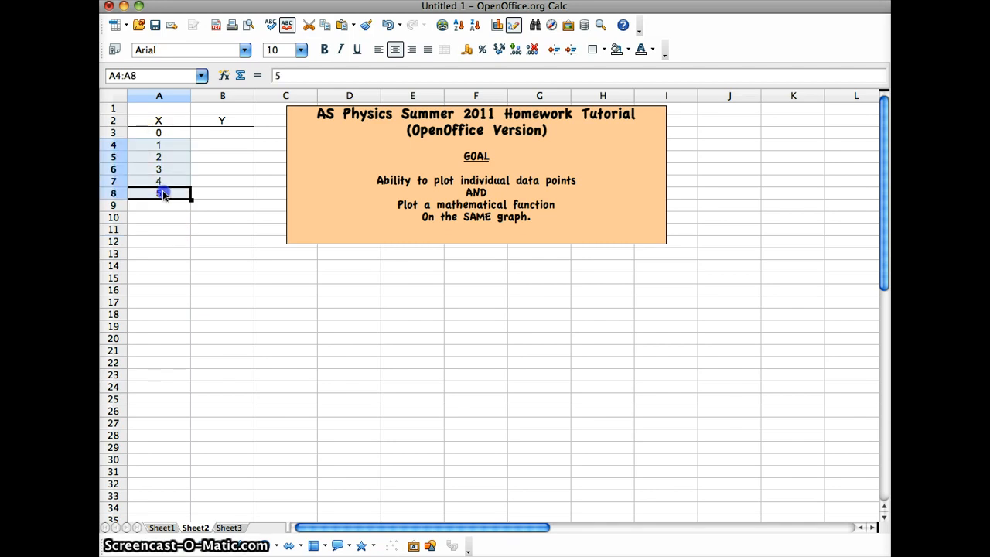
pyautogui.click(159, 240)
# Enter the formula =A3 + 1 in cell A4, picking cell A3 as the reference
pyautogui.click(160, 146)
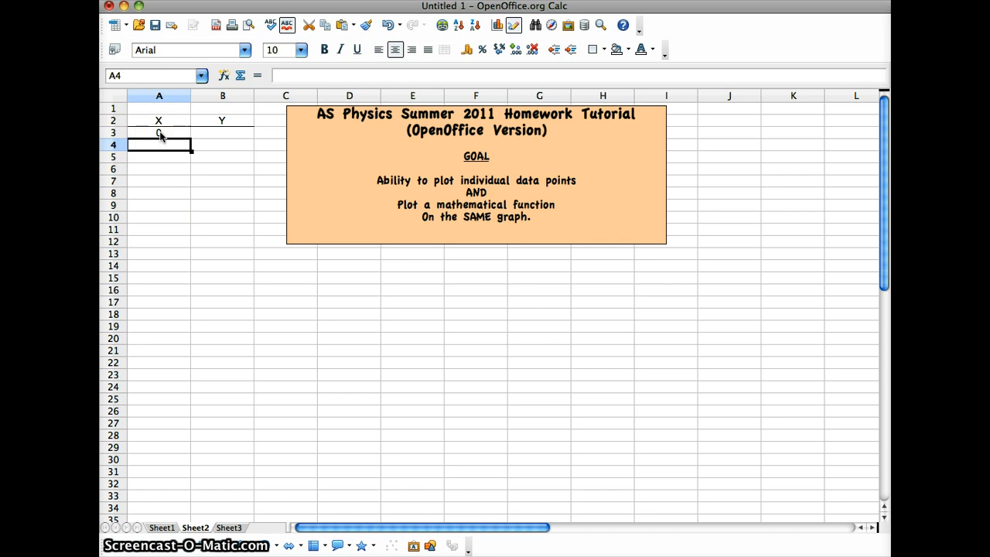
pyautogui.click(160, 146)
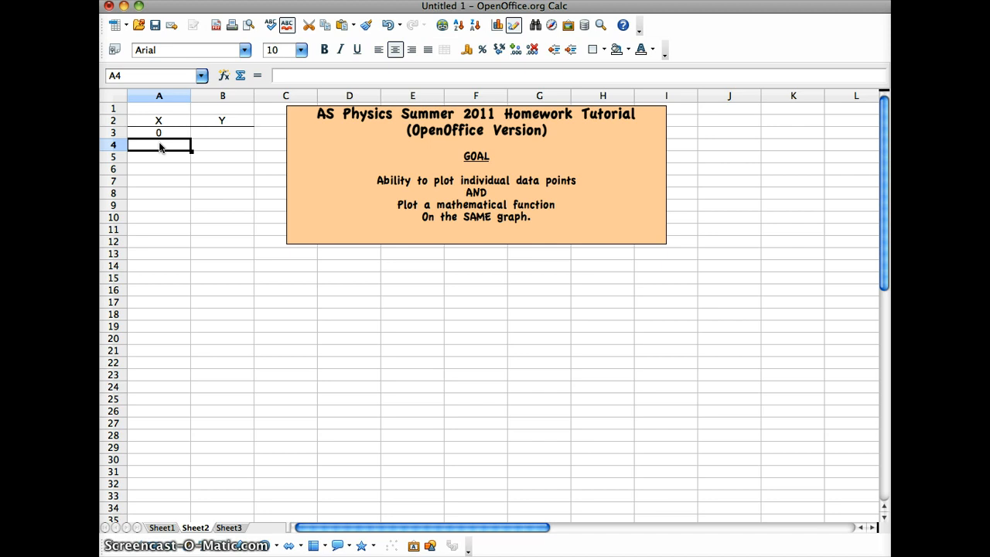
pyautogui.write('=')
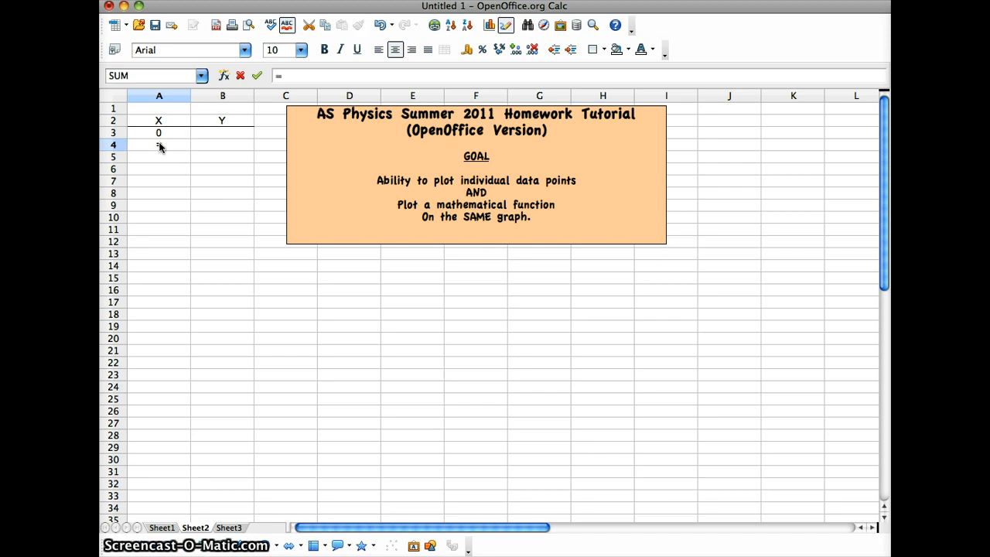
pyautogui.click(163, 147)
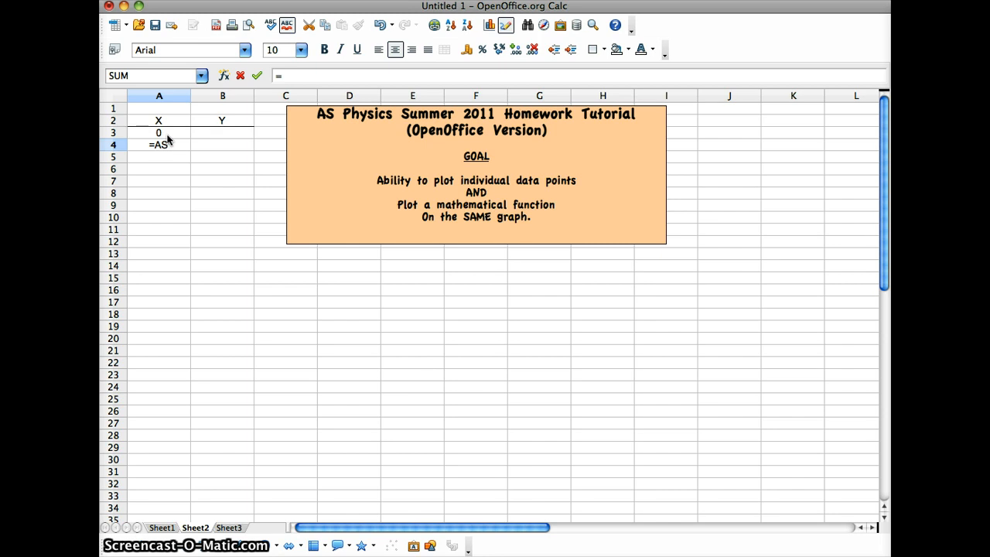
pyautogui.write('3')
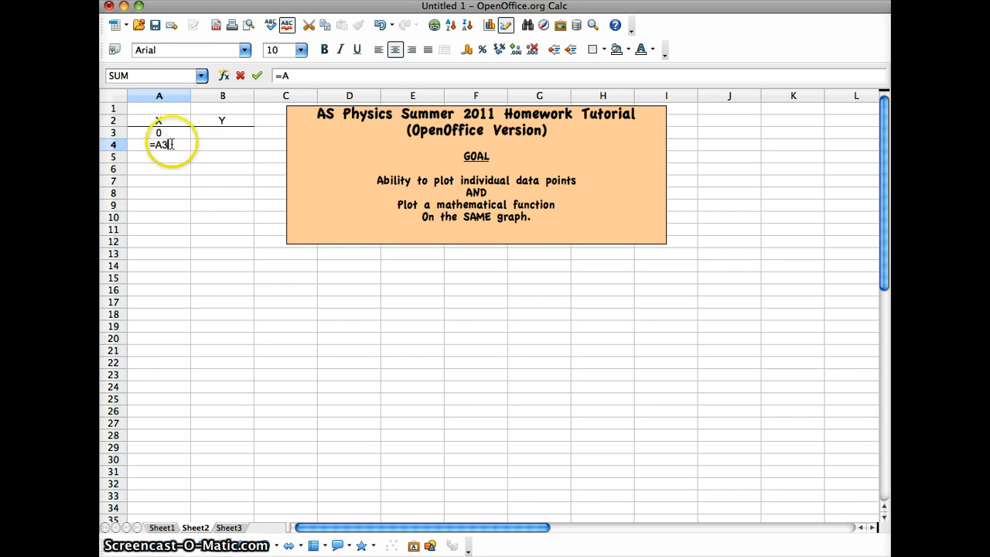
pyautogui.moveTo(169, 146); pyautogui.dragTo(157, 146)
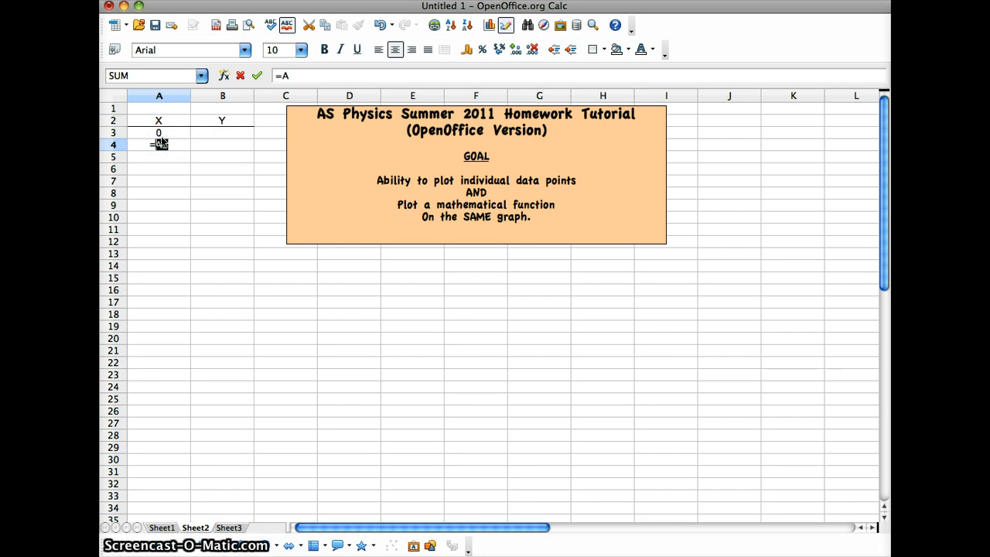
pyautogui.press('BackSpace')
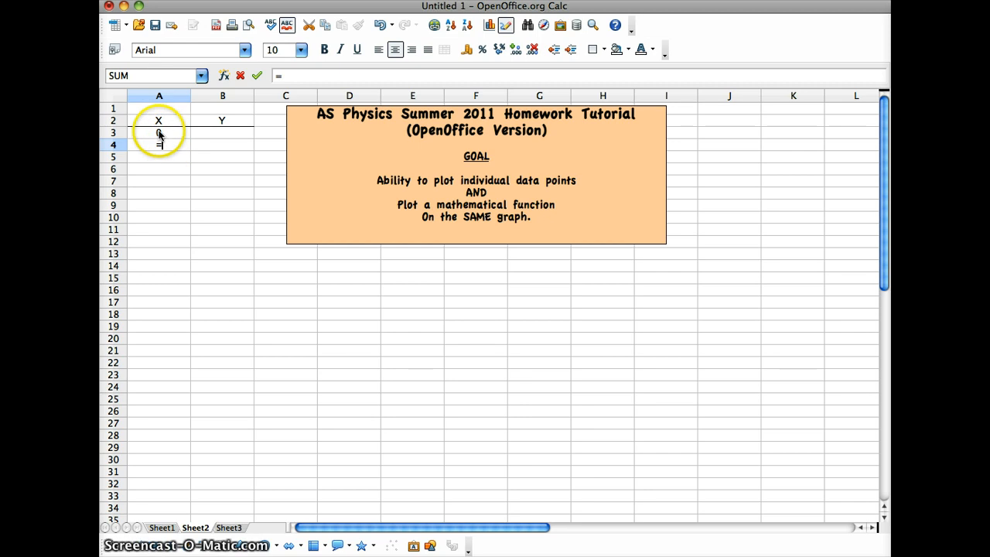
pyautogui.click(159, 133)
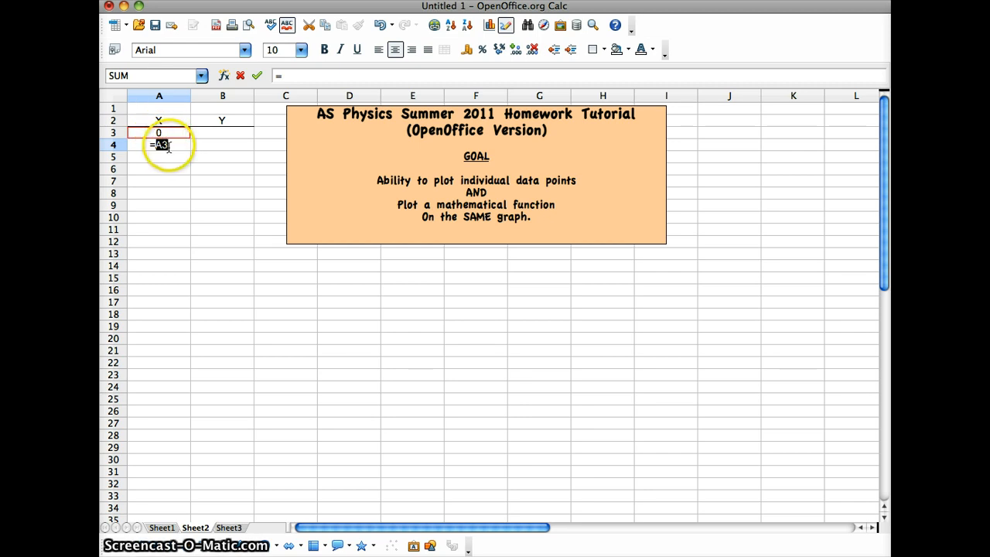
pyautogui.click(172, 146)
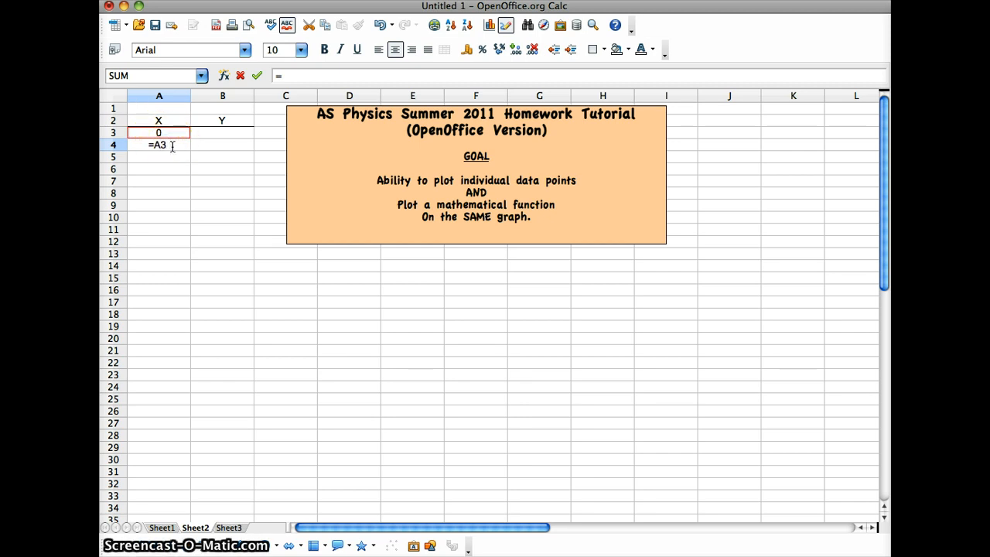
pyautogui.write('+ 1')
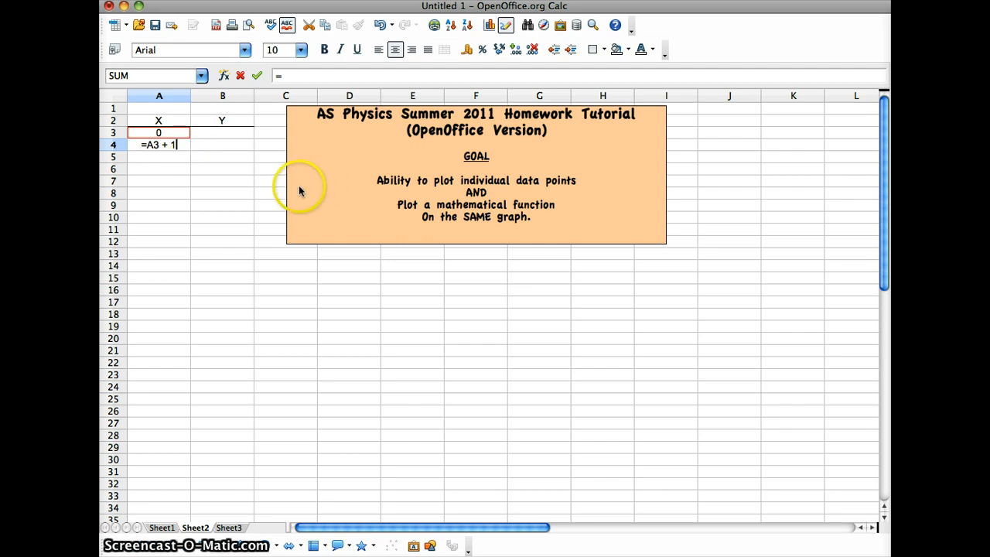
pyautogui.press('Return')
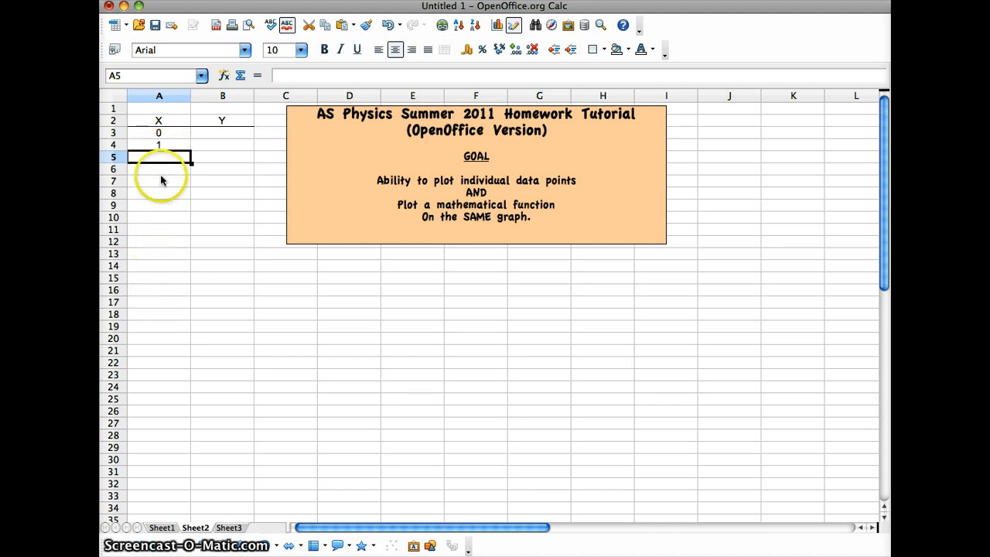
# Fill the formula in cell A4 down the X column to row 30
pyautogui.click(161, 145)
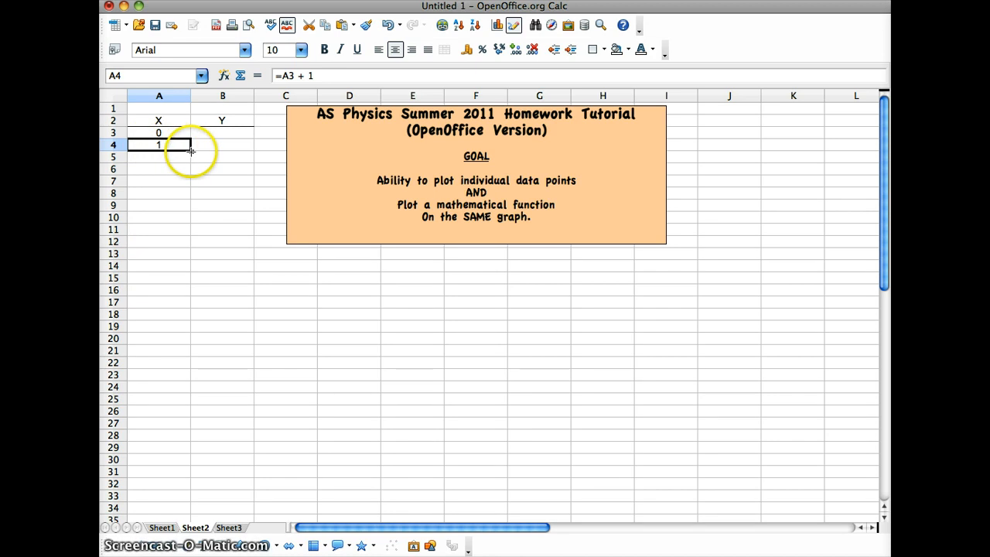
pyautogui.moveTo(191, 149); pyautogui.dragTo(171, 464)
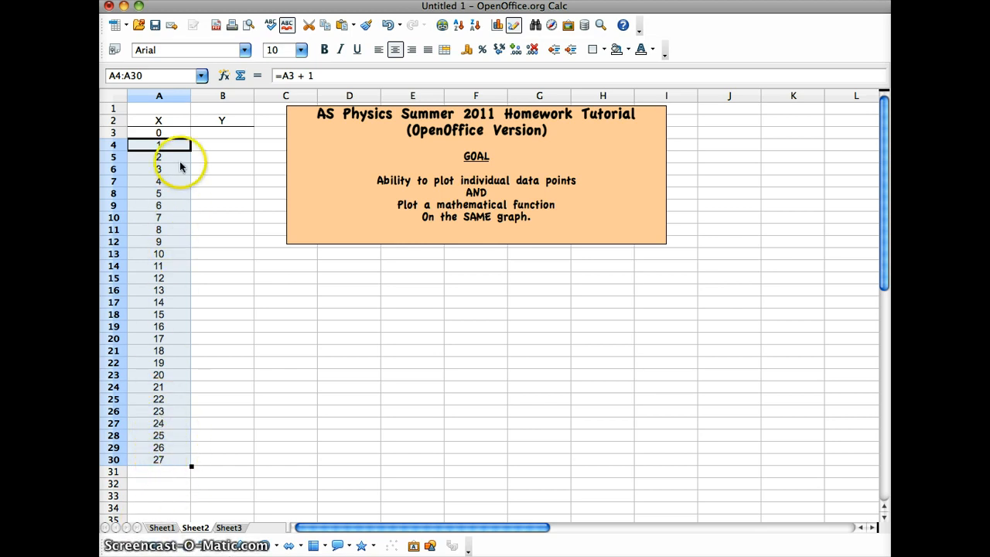
# Delete the surplus X values in cells A9:A30 so the series ends at 5
pyautogui.click(162, 207)
pyautogui.moveTo(163, 233); pyautogui.dragTo(171, 462)
pyautogui.press('Delete')
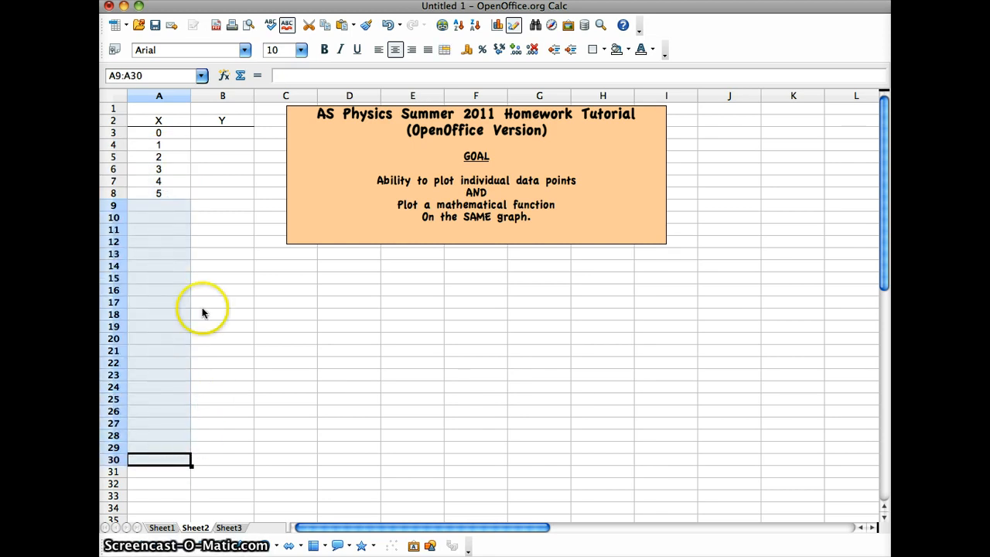
pyautogui.click(211, 217)
# Enter the Y values 5, 6.4, 8.1, 9.6, 11.1 and 13.5 in cells B3:B8
pyautogui.click(214, 133)
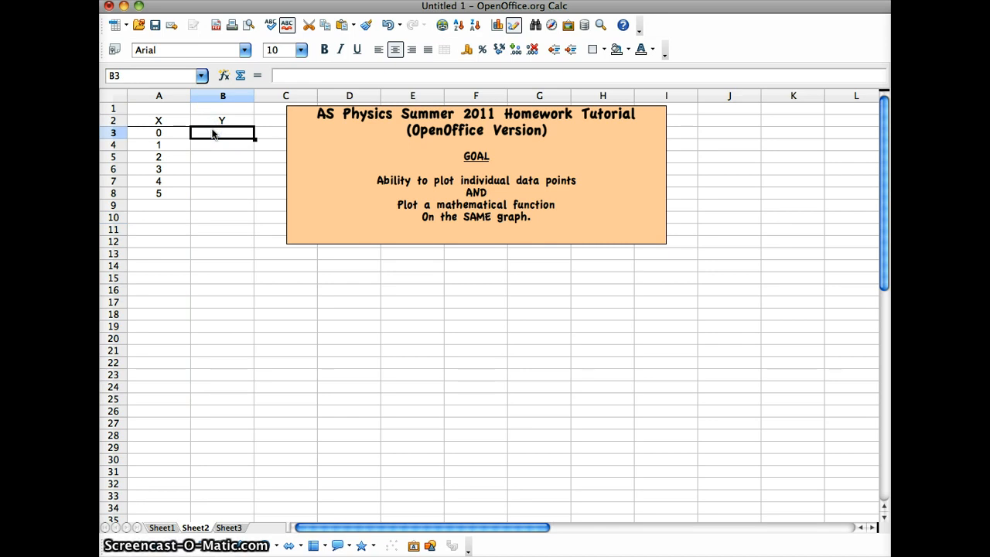
pyautogui.write('5')
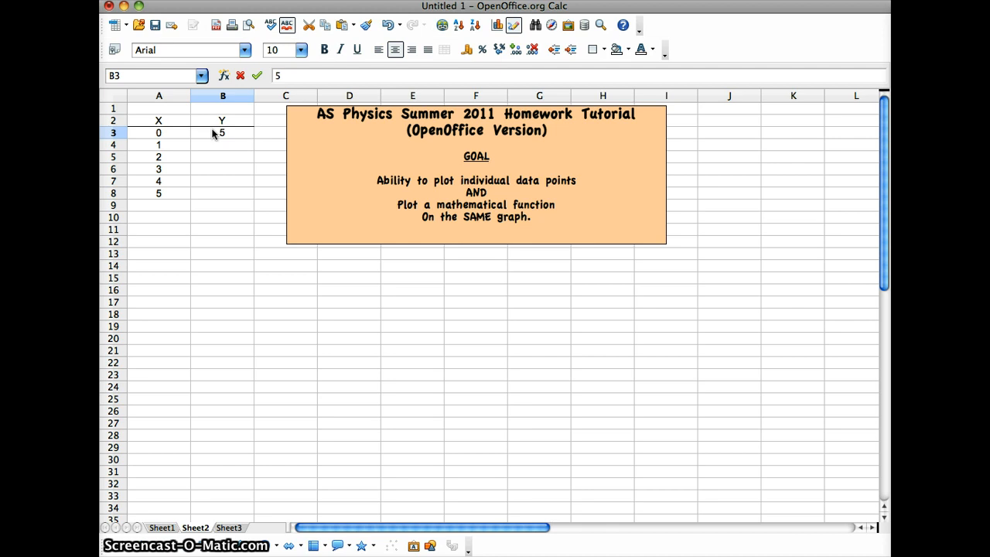
pyautogui.press('Return')
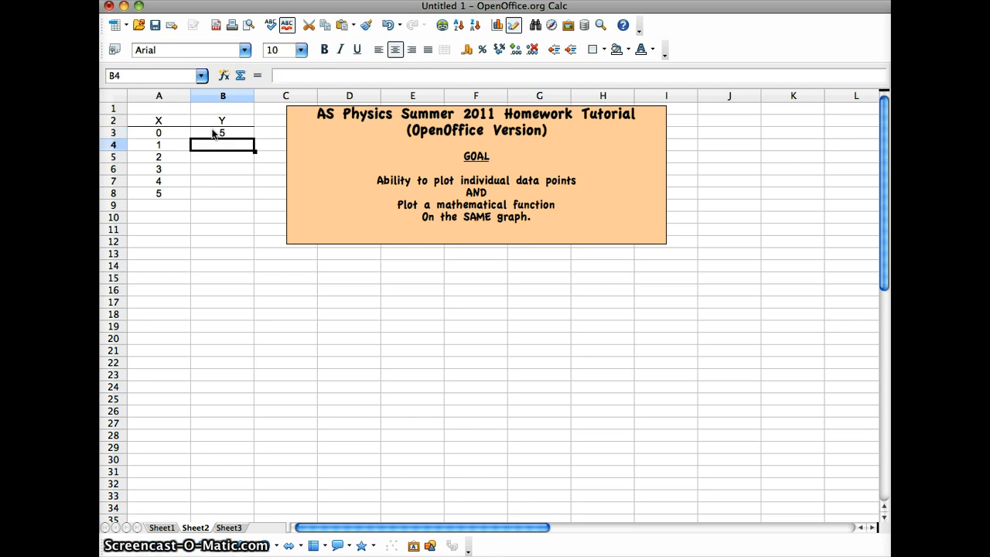
pyautogui.write('6.4')
pyautogui.press('Return')
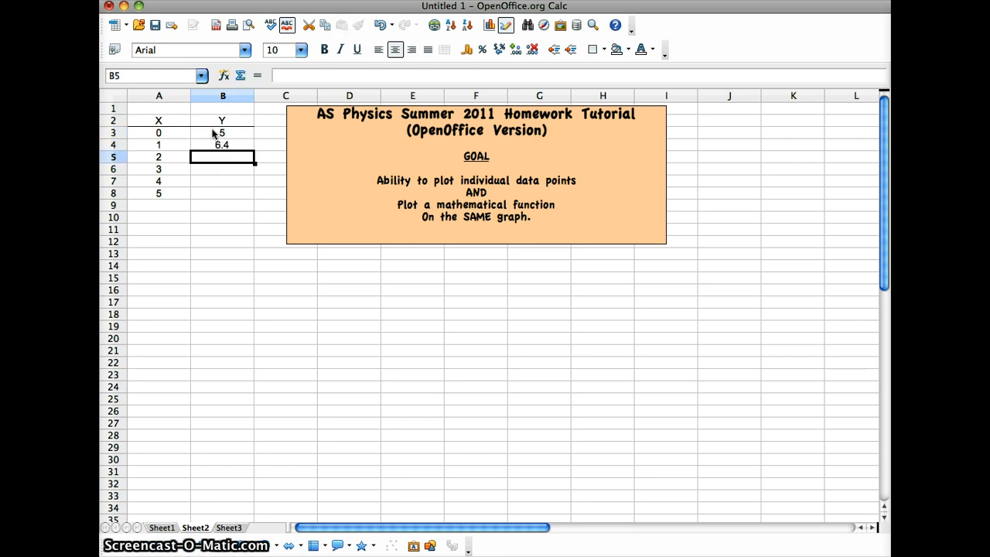
pyautogui.write('8.1')
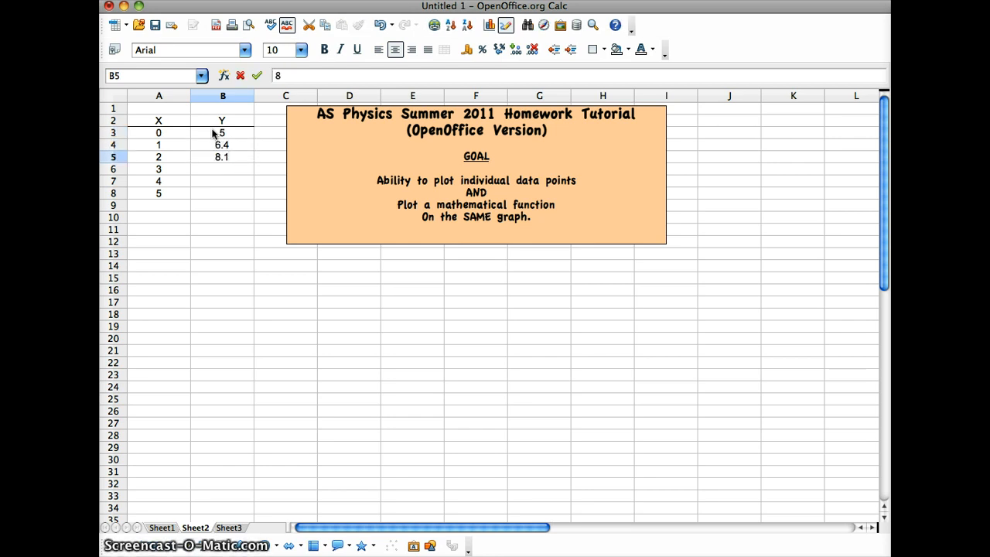
pyautogui.press('Return')
pyautogui.write('9.6')
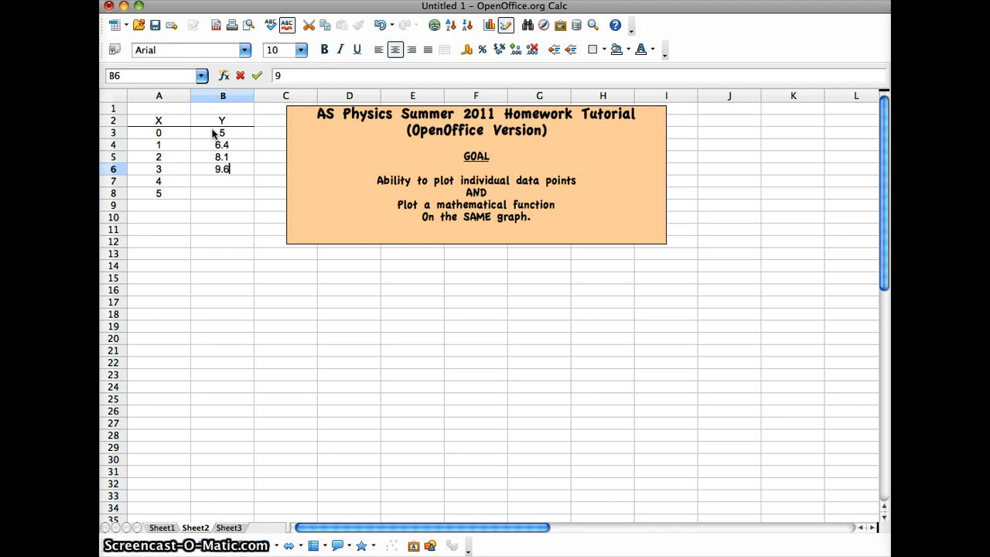
pyautogui.press('Return')
pyautogui.write('11.1')
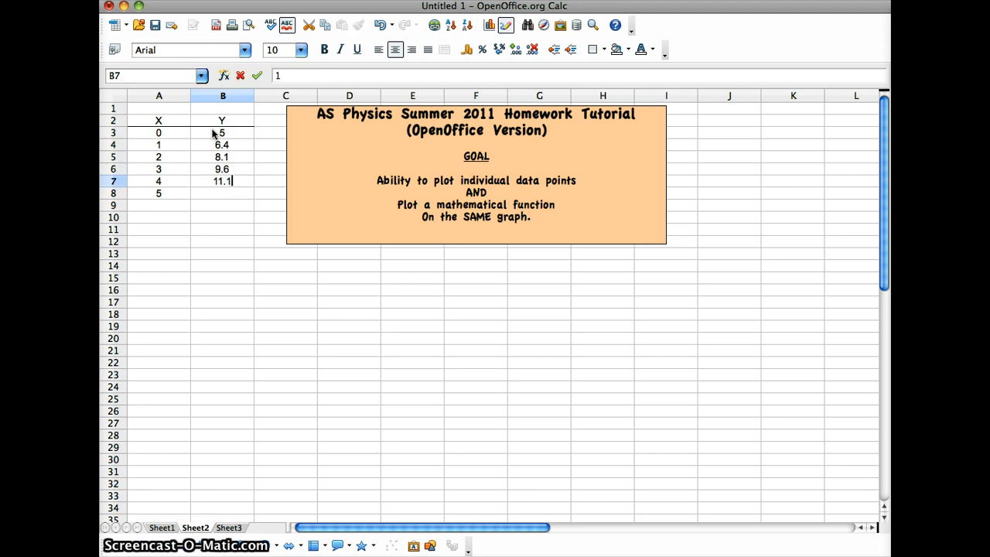
pyautogui.press('Return')
pyautogui.write('13')
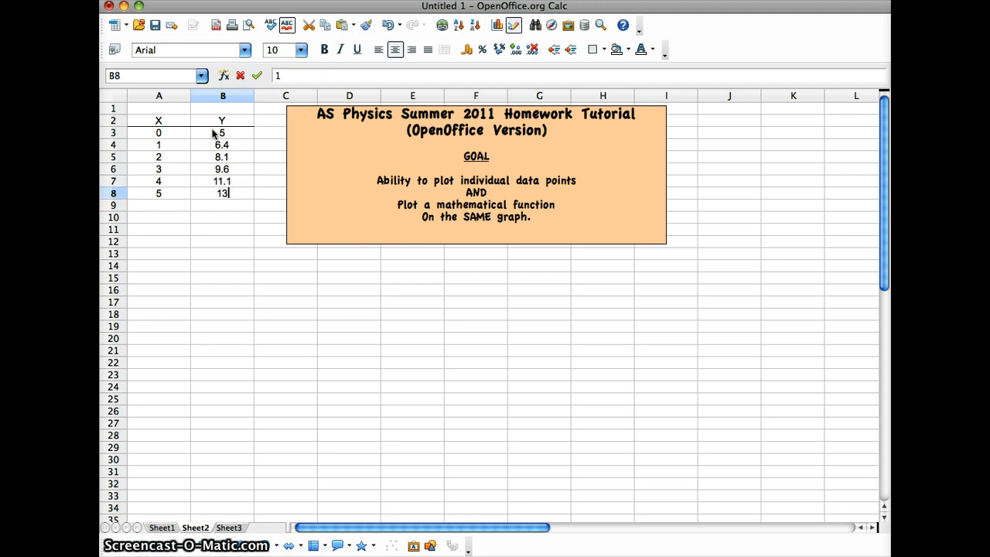
pyautogui.write('.5')
pyautogui.click(223, 230)
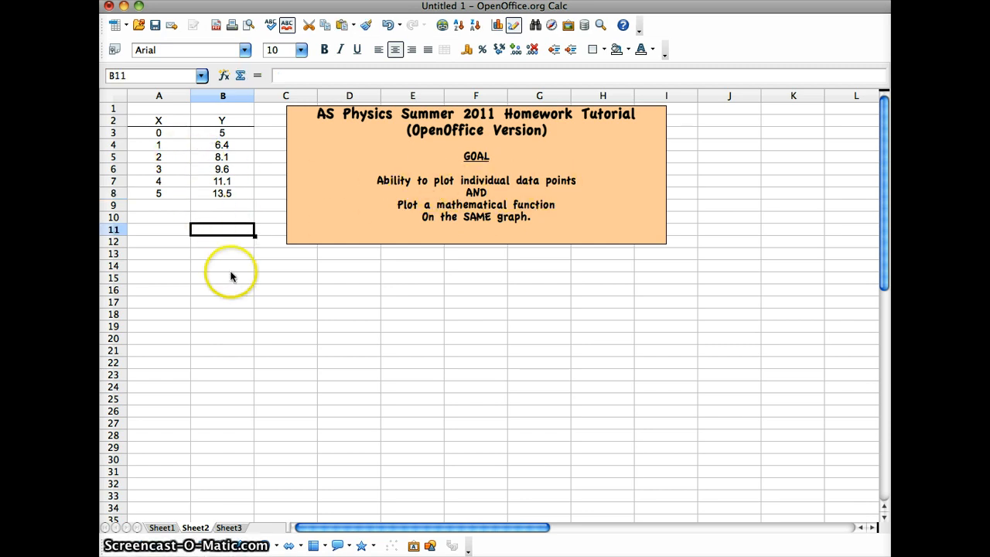
# Start a new chart on the sheet and set its type to XY (Scatter) with points only
pyautogui.click(499, 27)
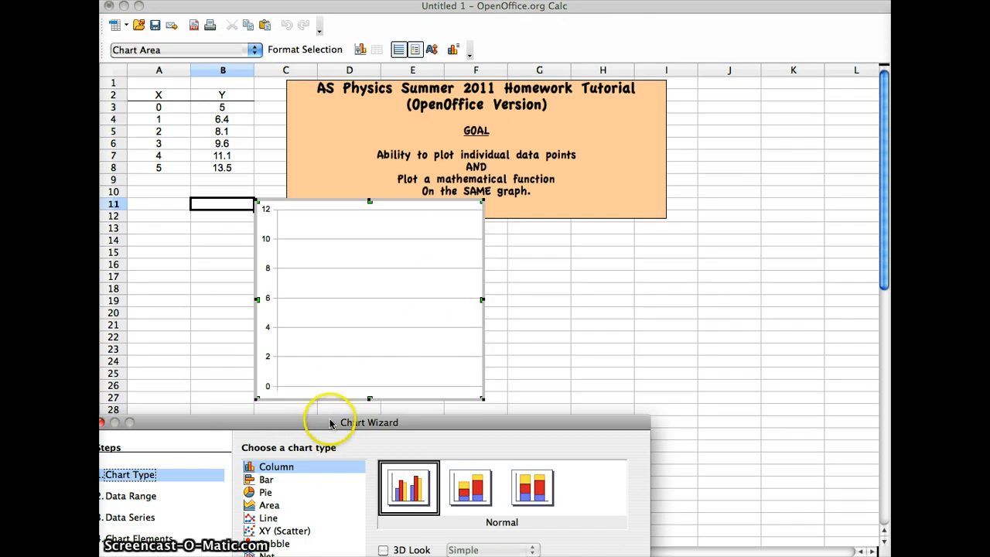
pyautogui.moveTo(331, 420); pyautogui.dragTo(611, 264)
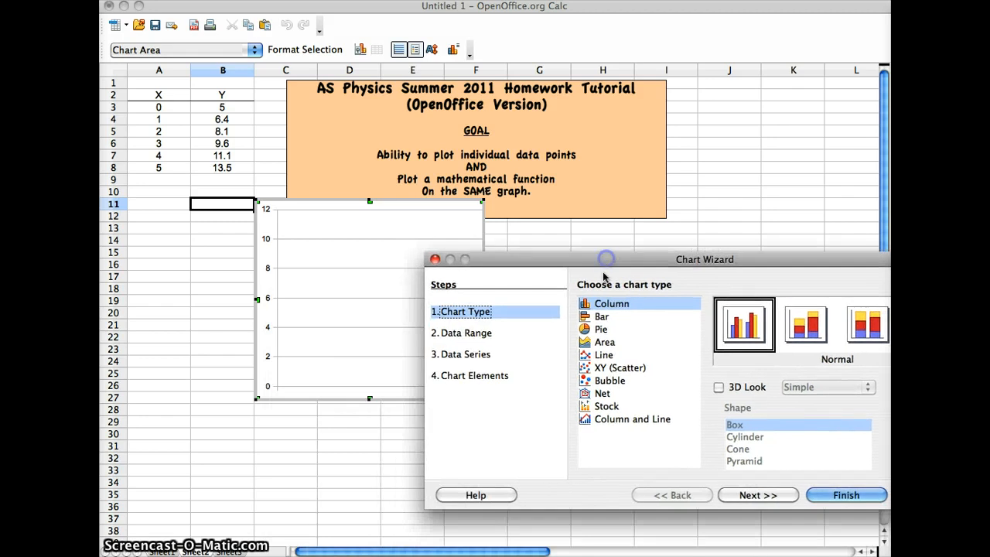
pyautogui.click(604, 369)
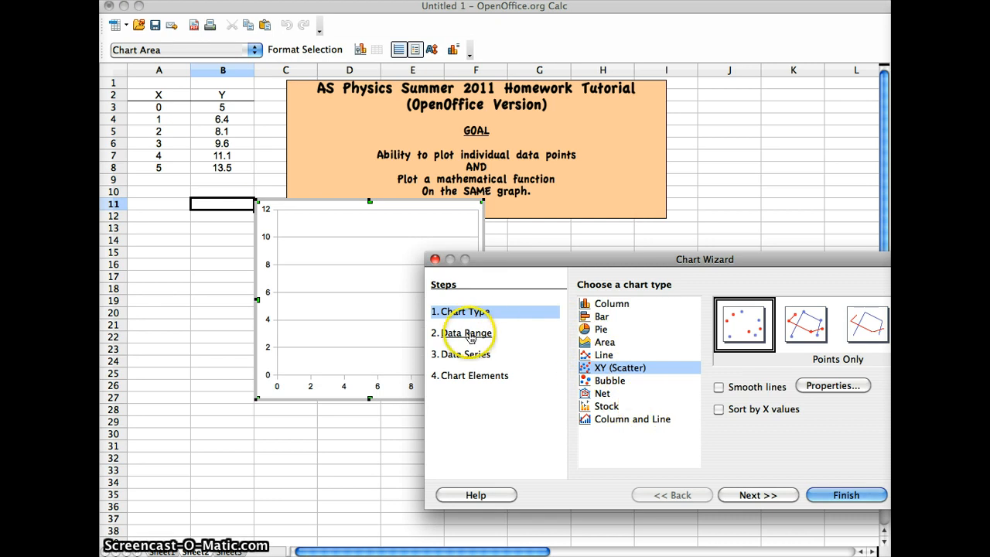
# Add a data series to the chart and assign cells A3:A8 of Sheet2 as its X-Values
pyautogui.click(747, 497)
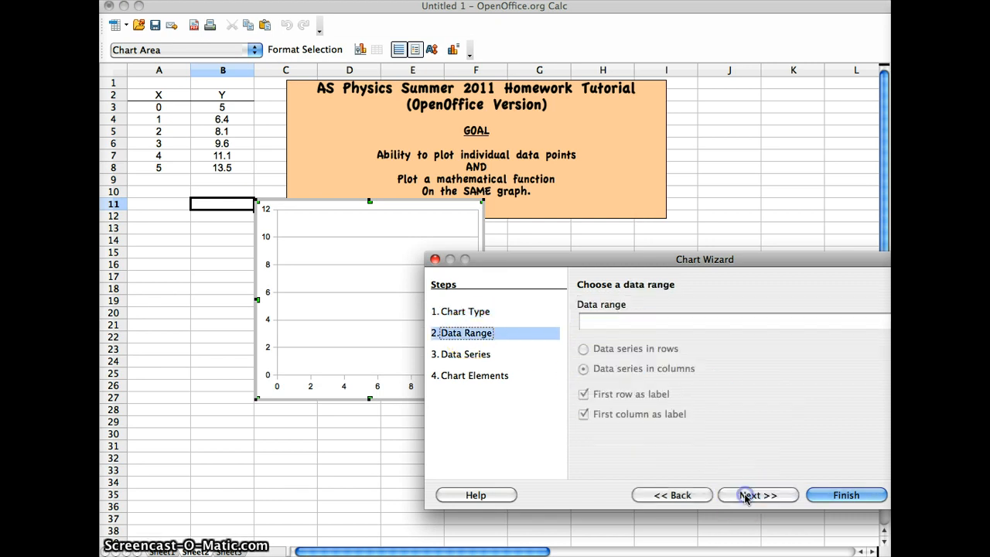
pyautogui.click(474, 358)
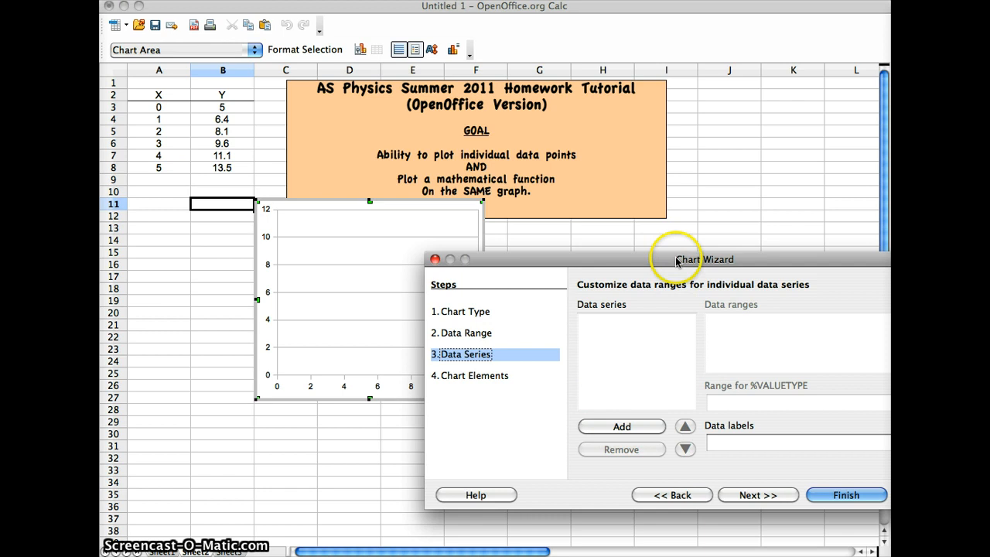
pyautogui.moveTo(676, 260); pyautogui.dragTo(546, 269)
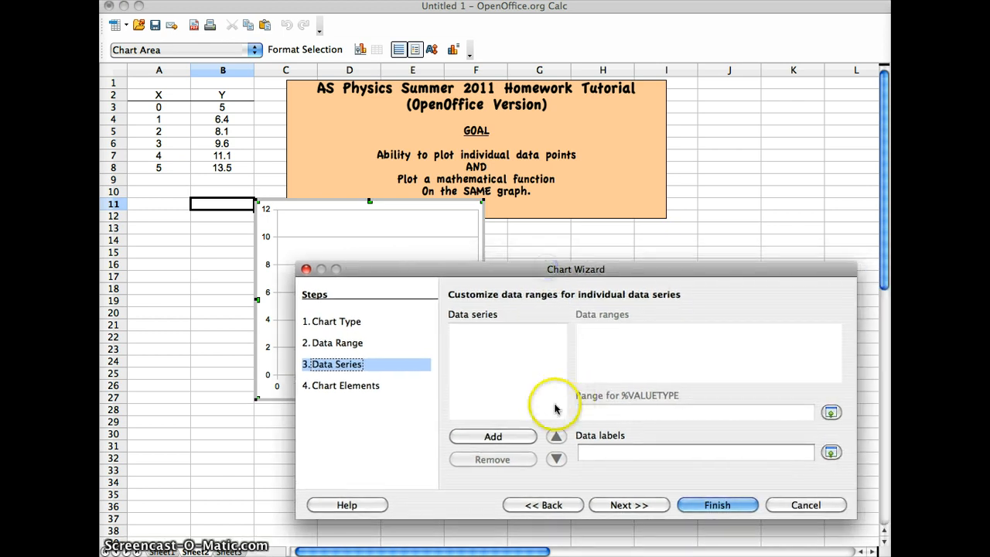
pyautogui.click(494, 437)
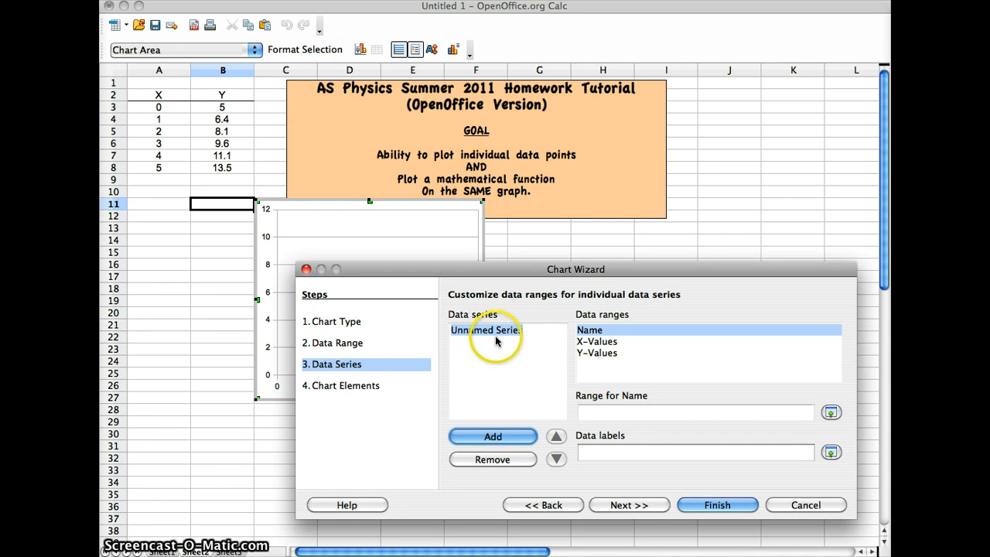
pyautogui.click(611, 345)
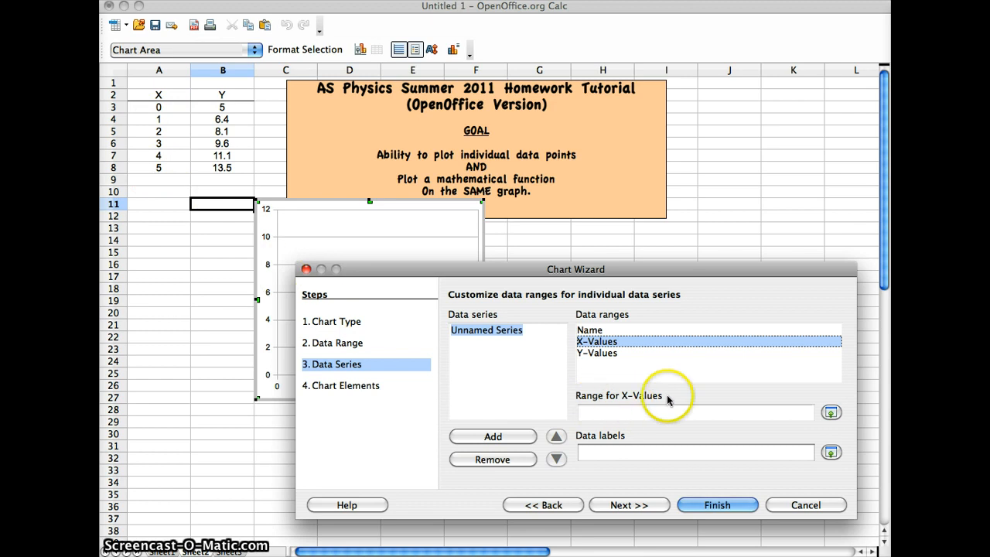
pyautogui.click(830, 413)
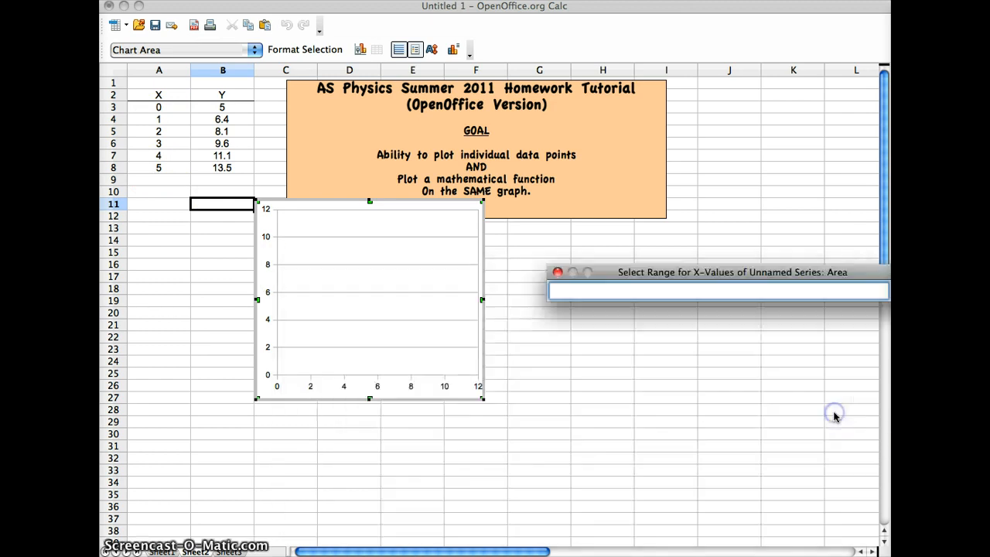
pyautogui.moveTo(146, 107); pyautogui.dragTo(150, 170)
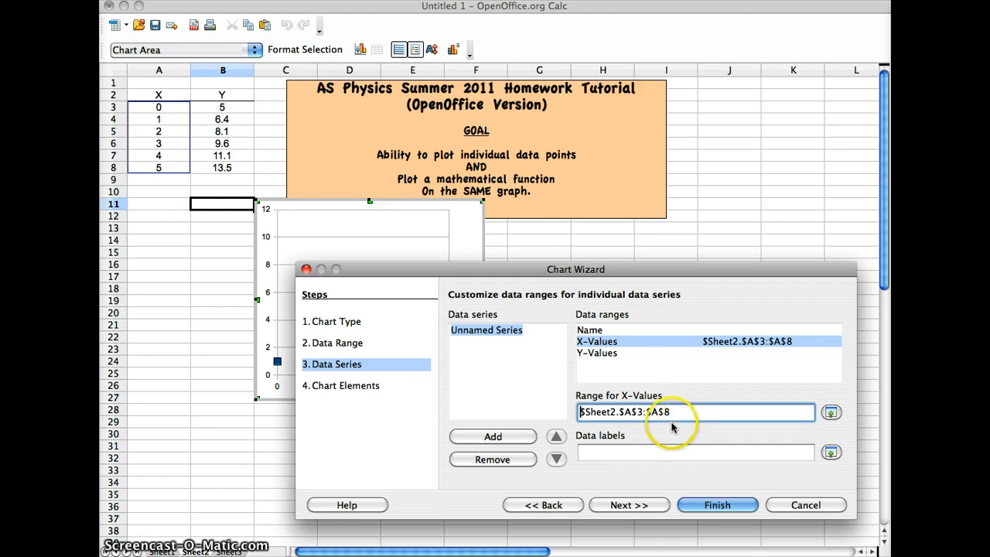
# Assign cells B3:B8 of Sheet2 as the series' Y-Values and check the plotted points in the preview
pyautogui.click(602, 354)
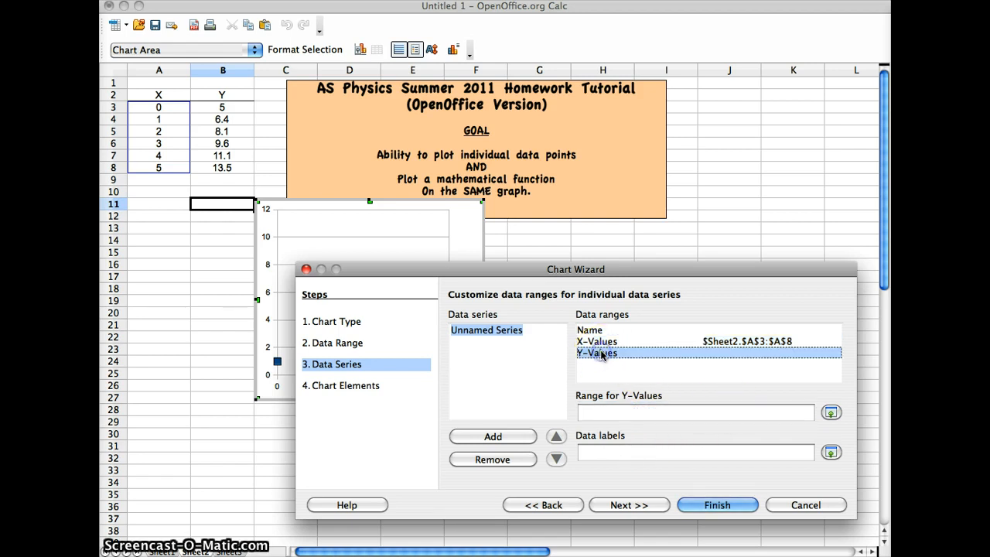
pyautogui.click(831, 412)
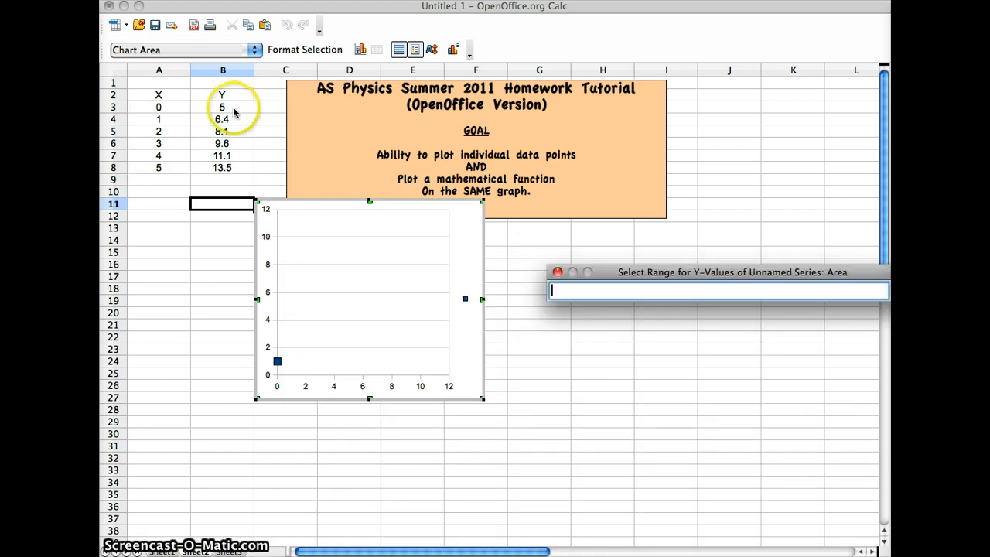
pyautogui.moveTo(223, 107); pyautogui.dragTo(228, 172)
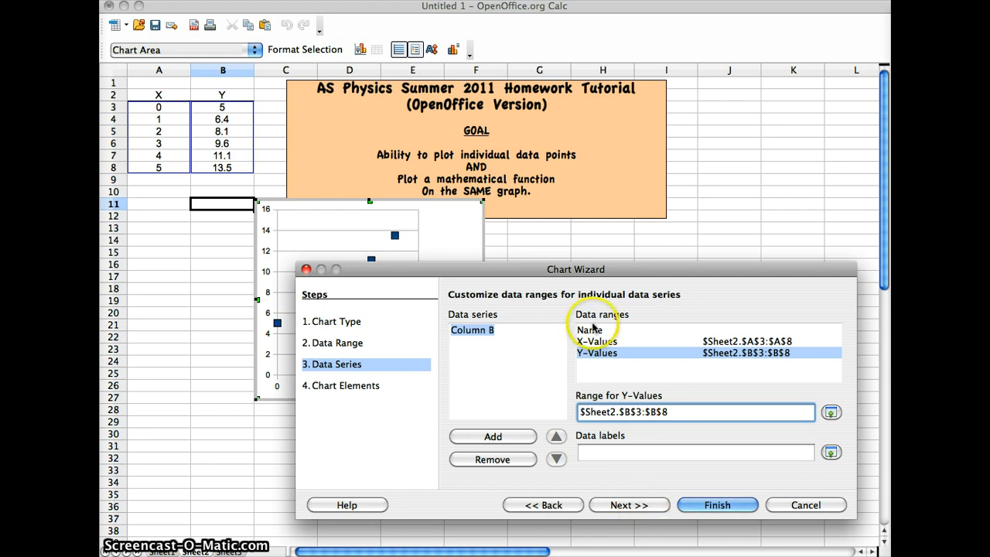
pyautogui.moveTo(539, 271); pyautogui.dragTo(654, 275)
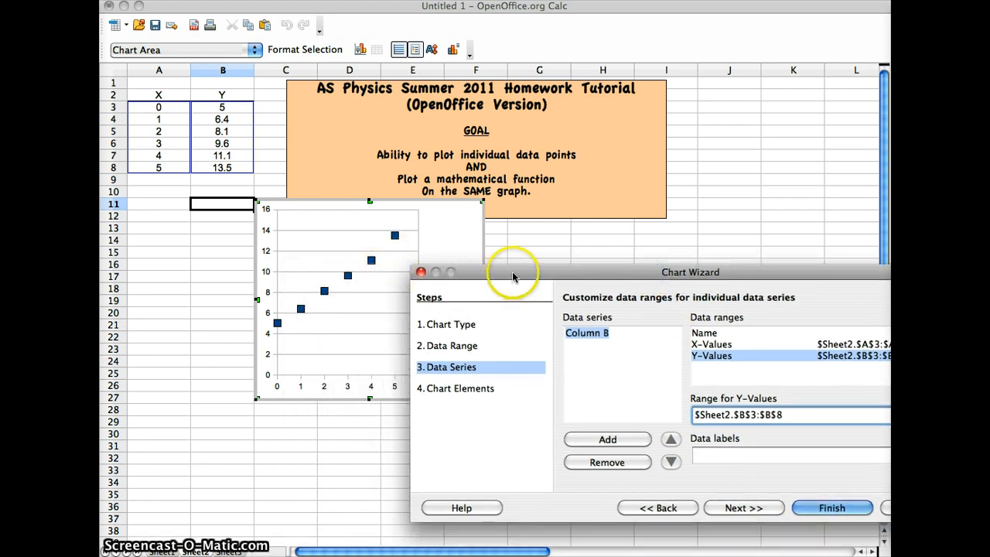
pyautogui.moveTo(517, 271); pyautogui.dragTo(422, 271)
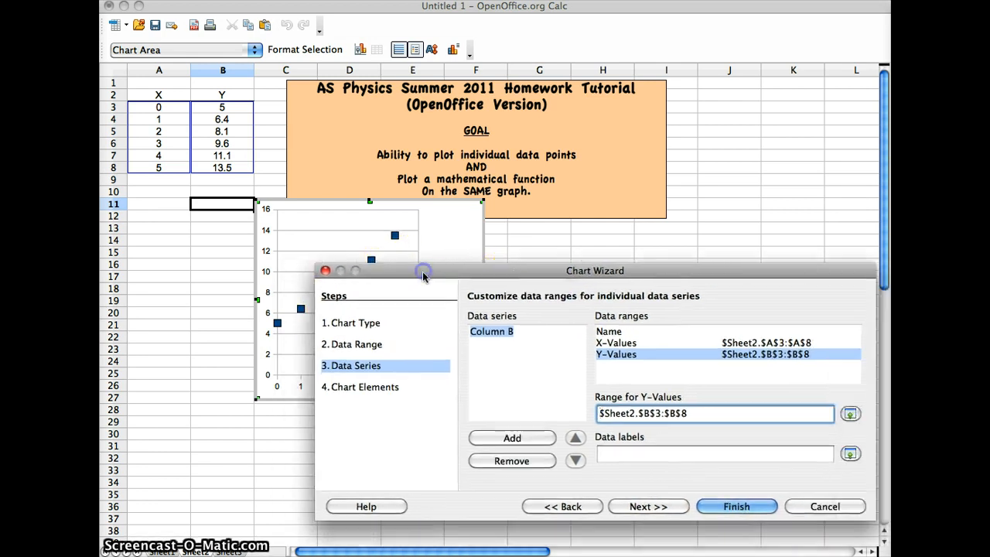
# Title the chart "Y as a function of X" and label its axes X and Y
pyautogui.click(386, 393)
pyautogui.click(514, 319)
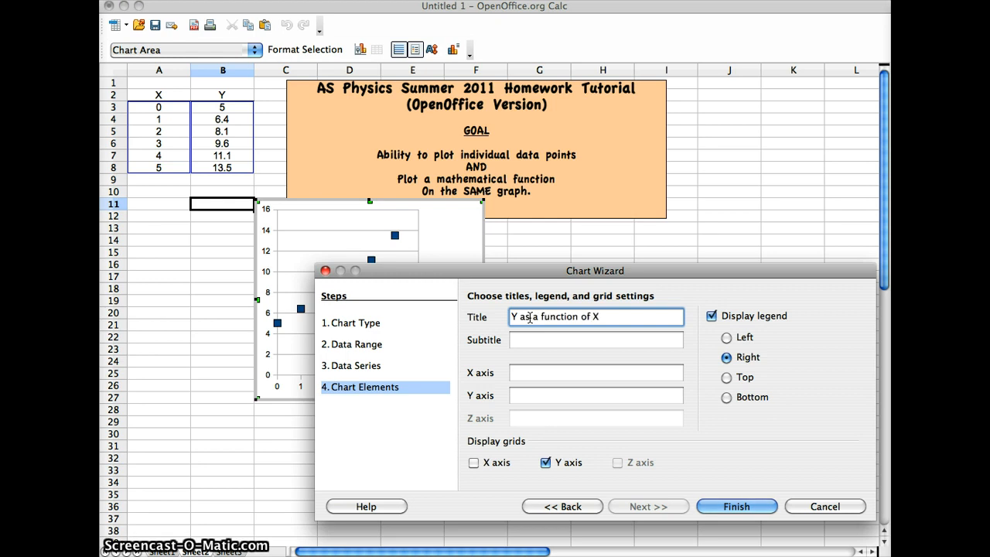
pyautogui.click(524, 373)
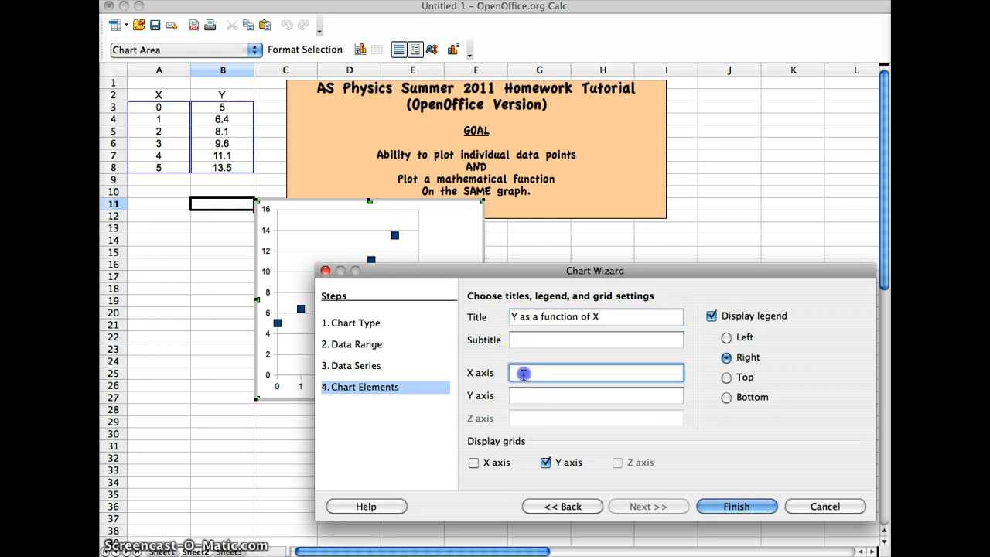
pyautogui.click(519, 394)
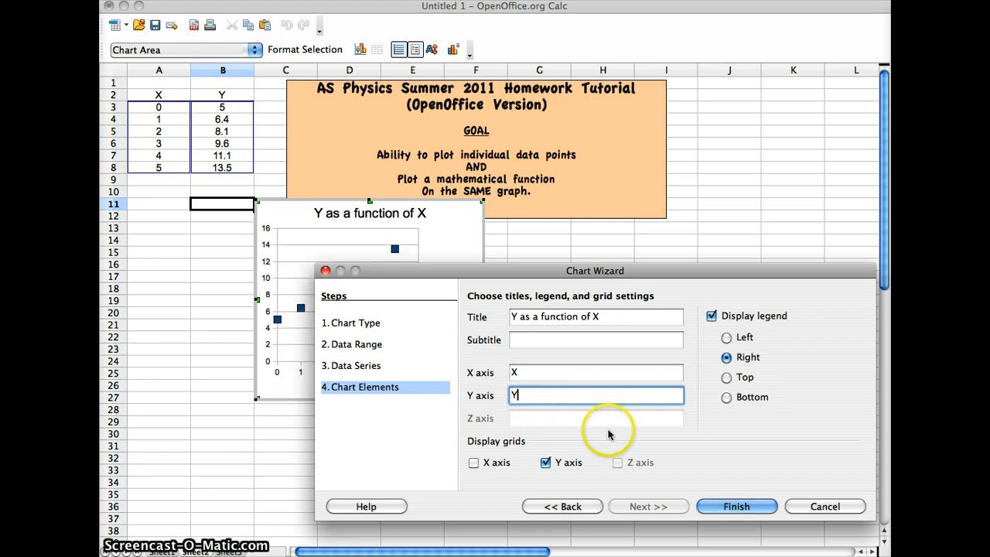
# Turn off the chart's legend and finish creating the chart
pyautogui.moveTo(594, 270); pyautogui.dragTo(580, 393)
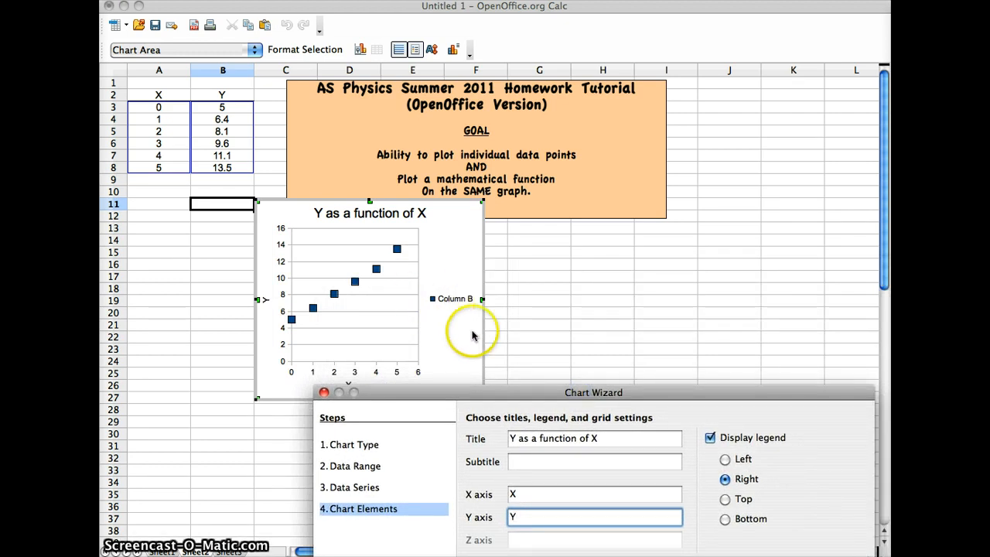
pyautogui.click(711, 439)
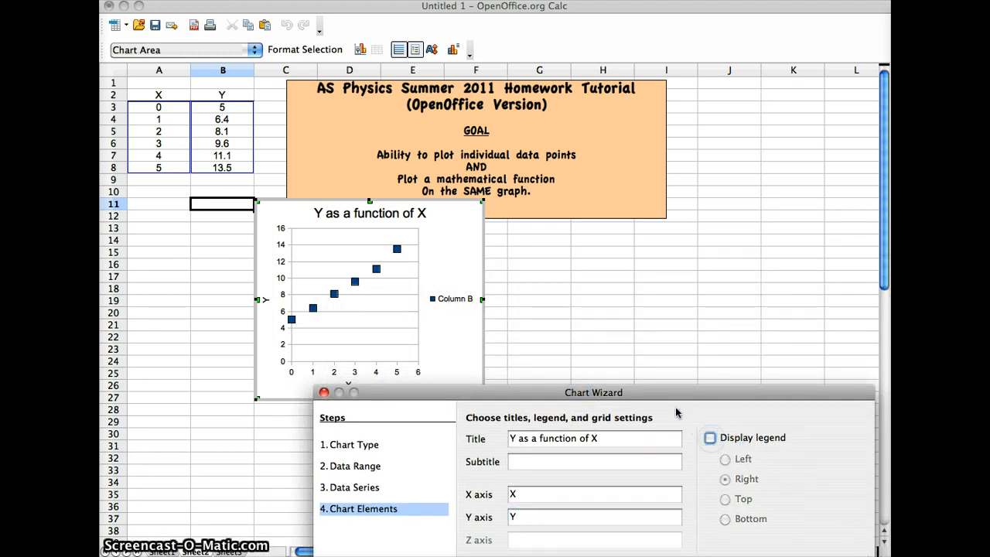
pyautogui.moveTo(657, 395); pyautogui.dragTo(643, 279)
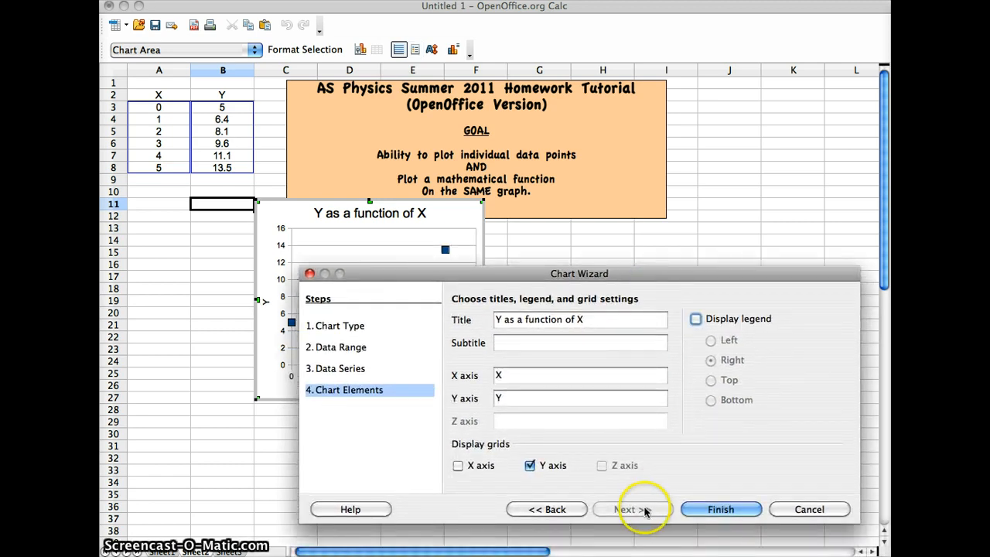
pyautogui.click(713, 512)
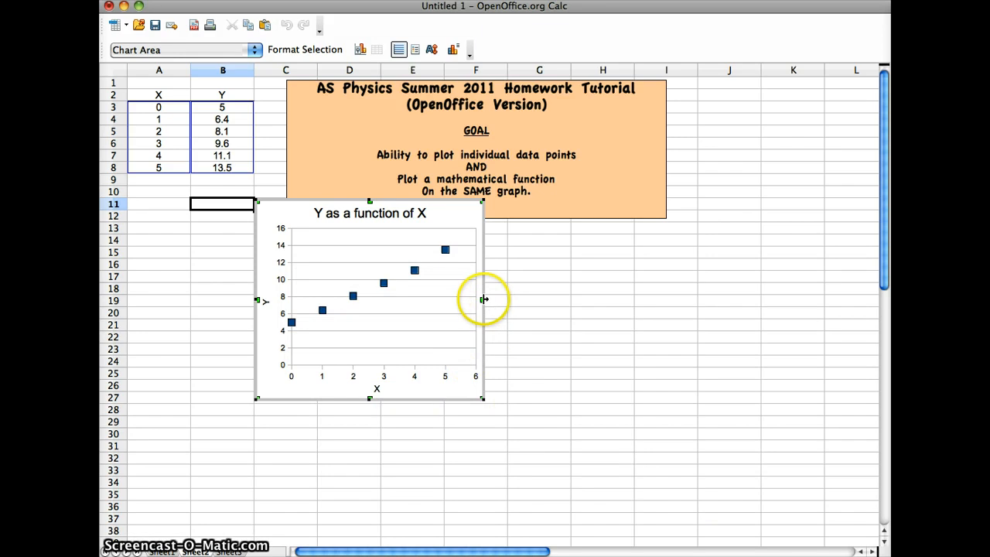
# Widen the chart to about the width of the orange goal box and move it just below that box
pyautogui.moveTo(484, 298); pyautogui.dragTo(663, 301)
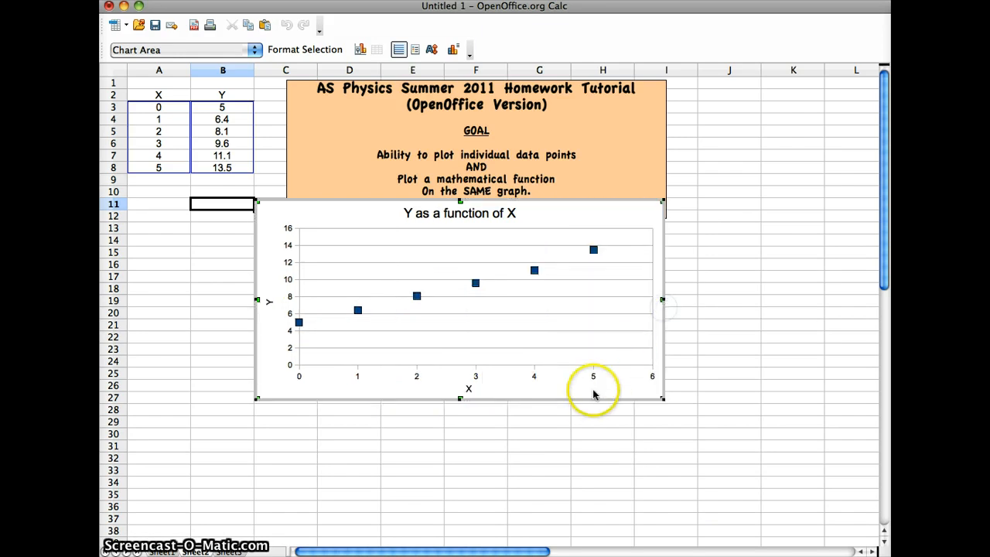
pyautogui.moveTo(593, 395); pyautogui.dragTo(596, 419)
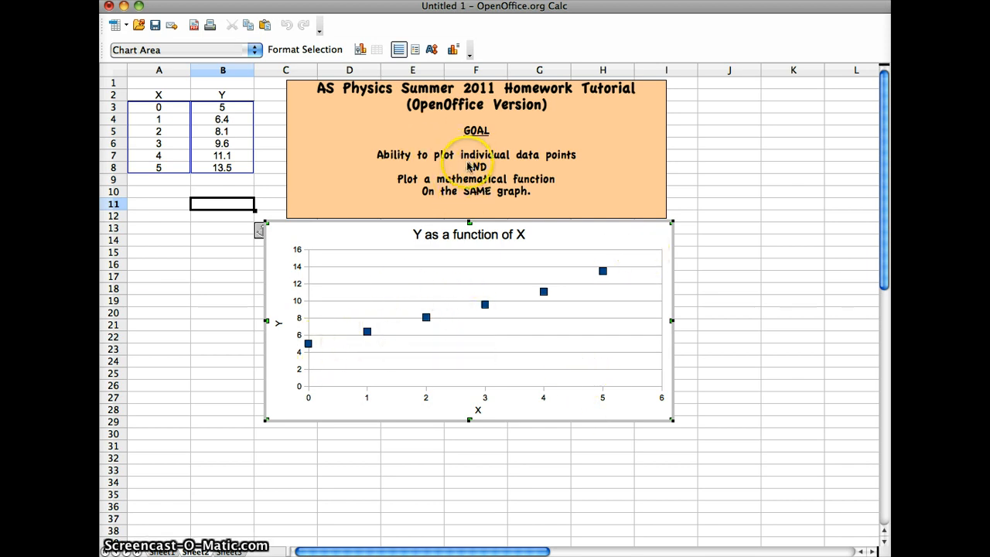
# Reduce the icon size of the chart's data points, keeping the square symbol and aspect ratio, and leave chart editing
pyautogui.click(545, 294)
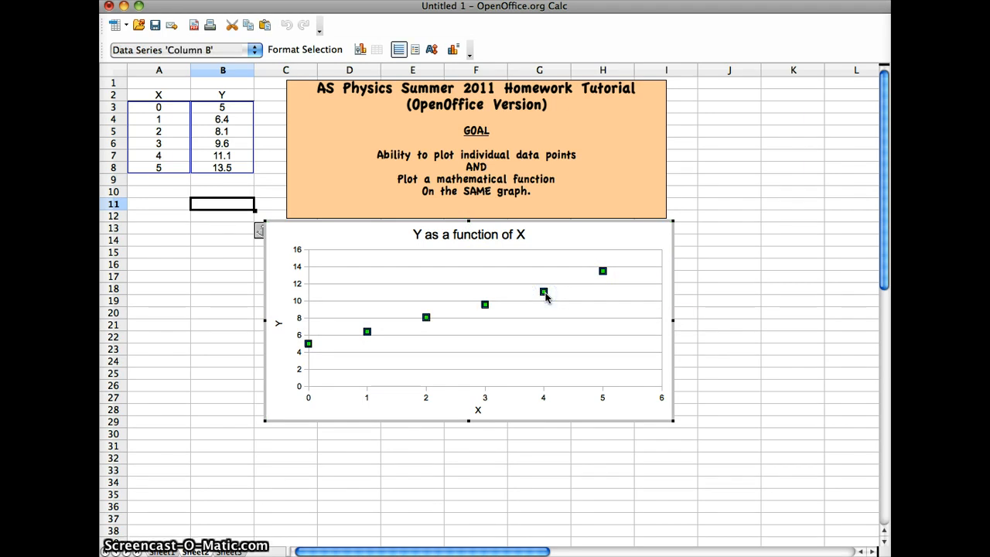
pyautogui.rightClick(546, 294)
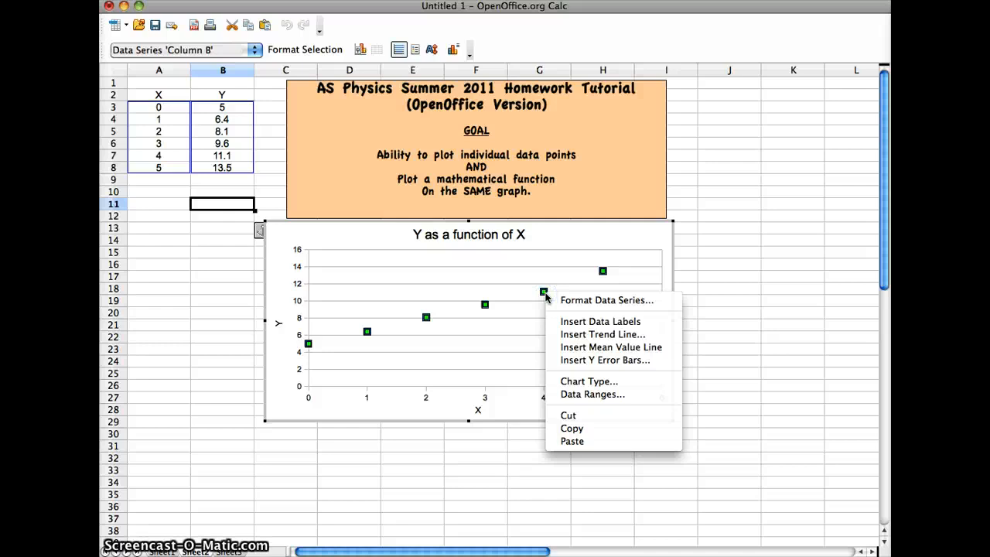
pyautogui.click(576, 306)
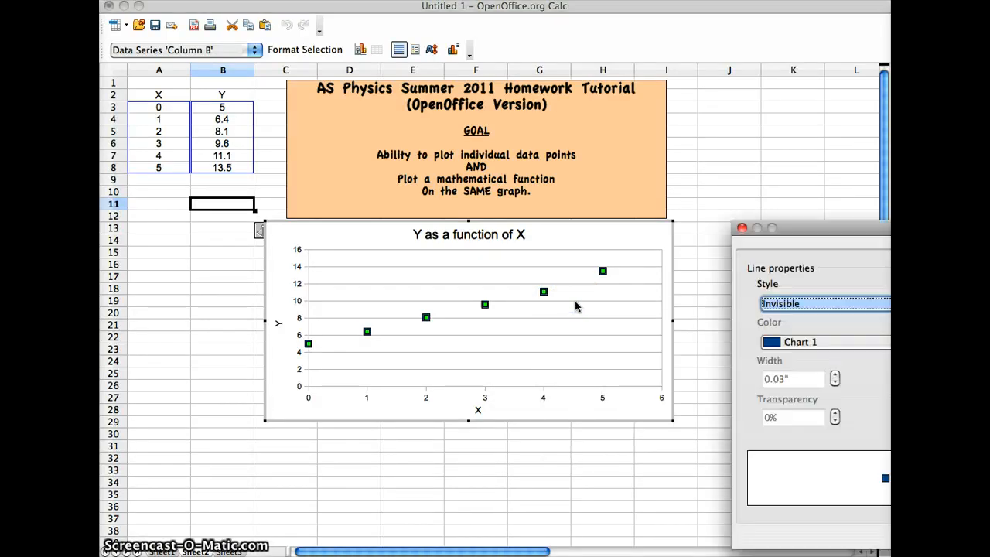
pyautogui.click(776, 229)
pyautogui.moveTo(816, 226); pyautogui.dragTo(429, 244)
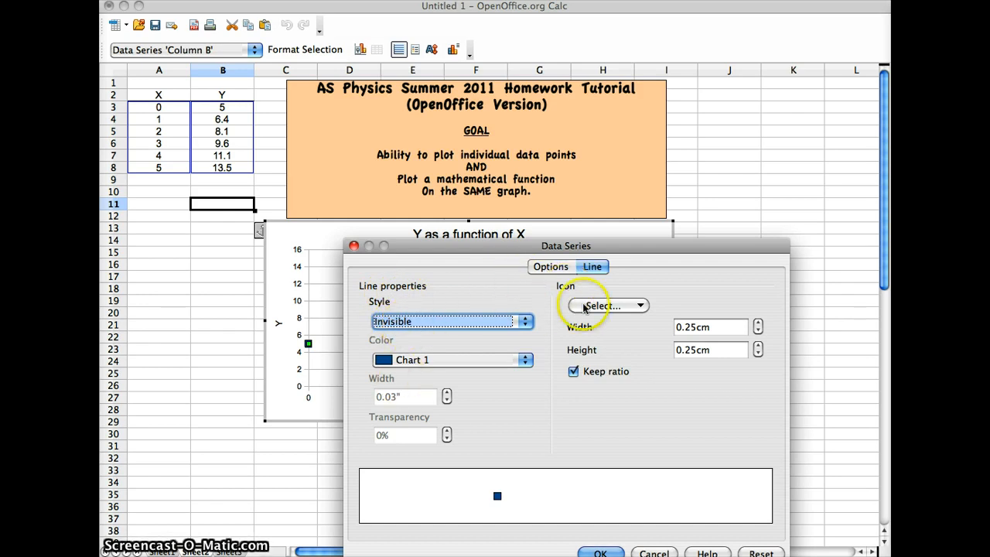
pyautogui.click(644, 307)
pyautogui.moveTo(639, 374)
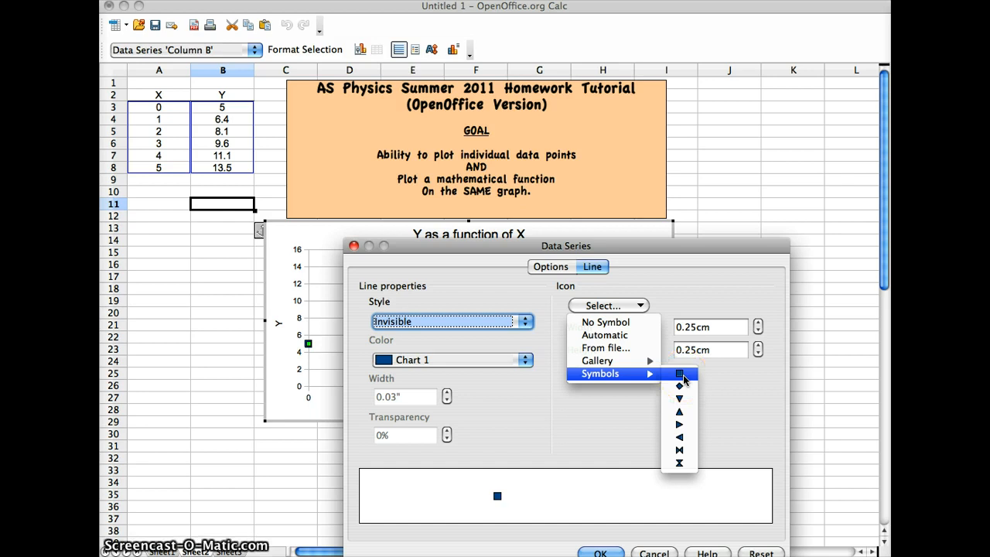
pyautogui.click(679, 300)
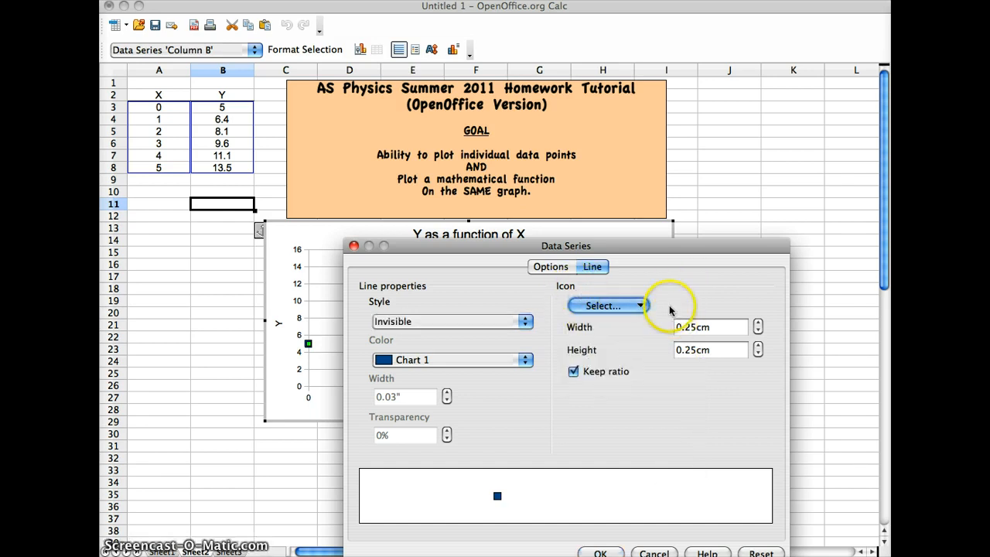
pyautogui.click(758, 331)
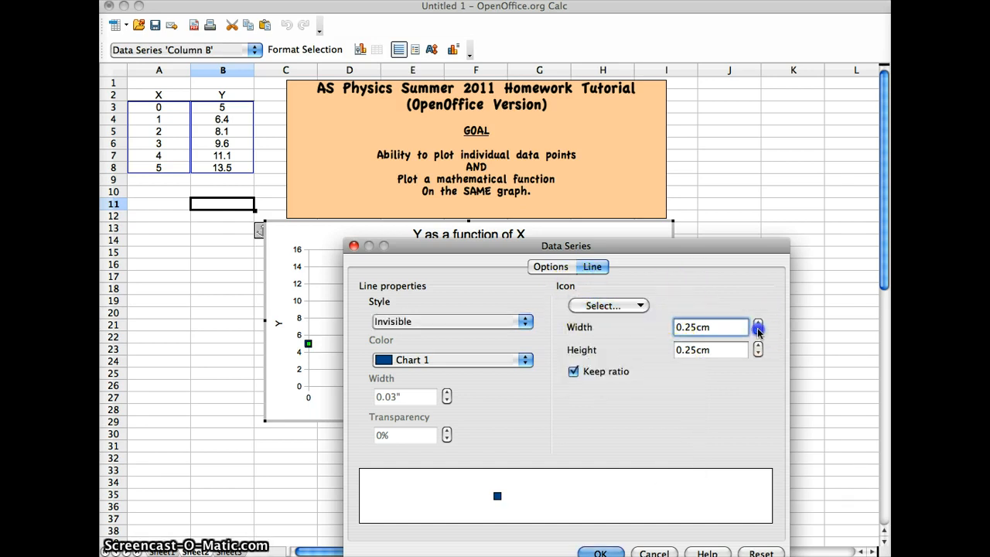
pyautogui.click(602, 553)
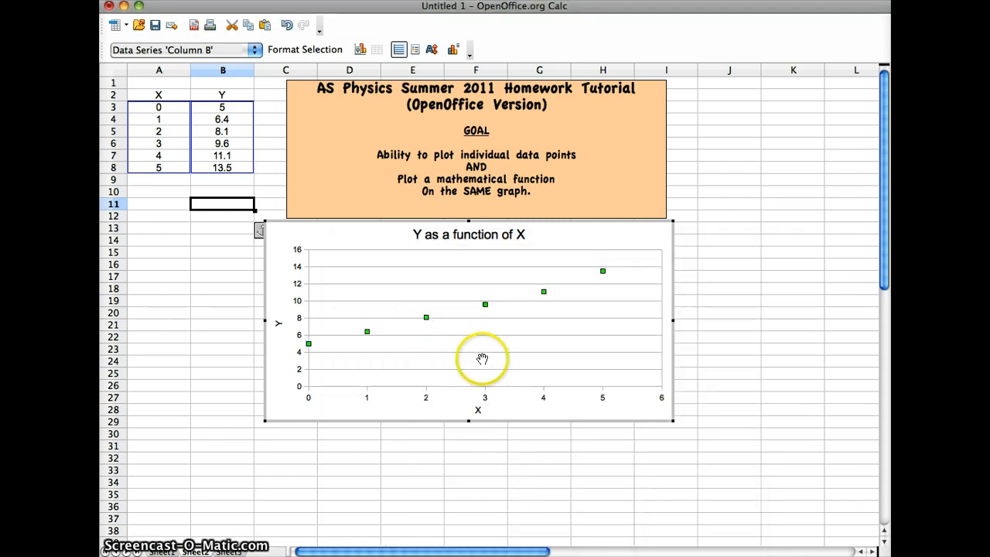
pyautogui.click(718, 364)
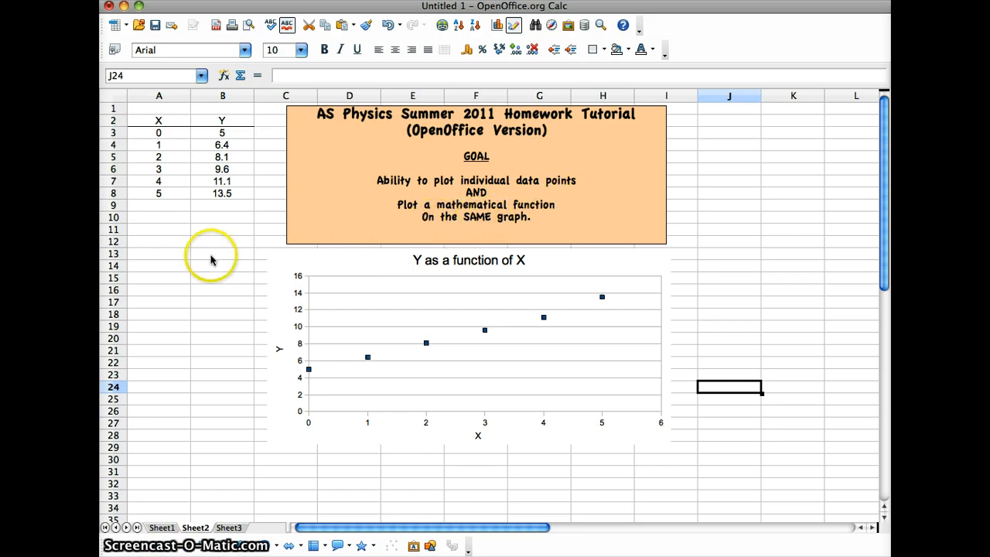
# Label cell A11 "Slope =" and enter the formula =(11.1-5)/(4-0) in B11
pyautogui.click(153, 233)
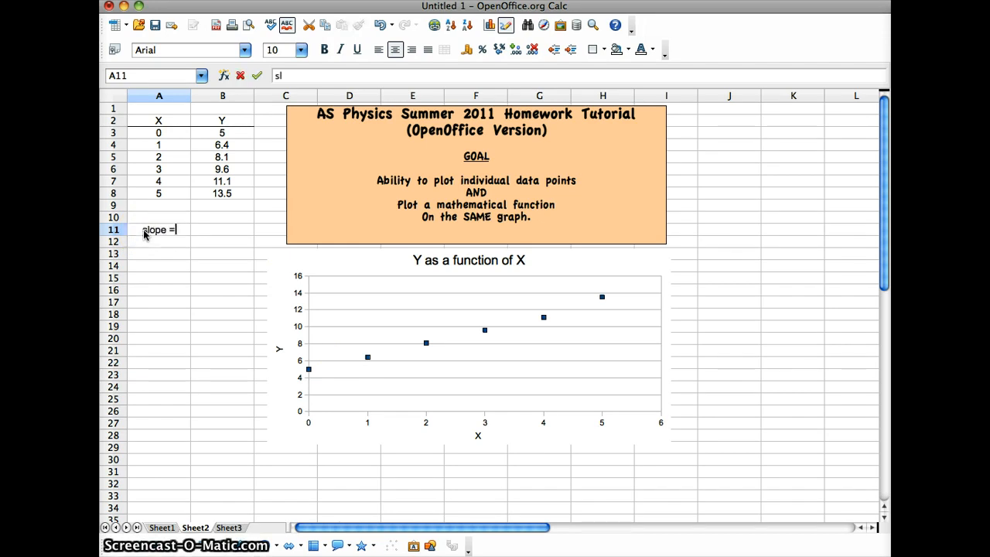
pyautogui.click(216, 231)
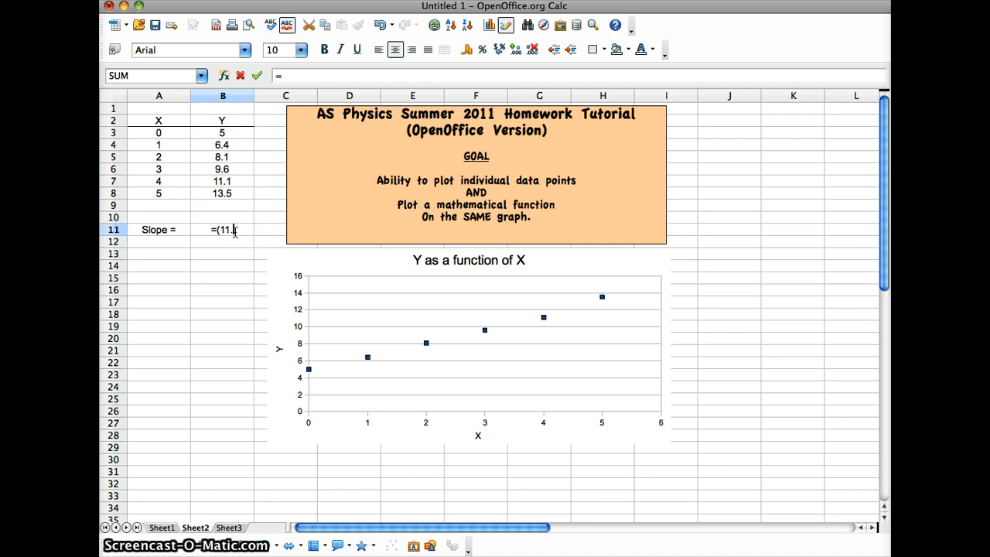
pyautogui.write('-5)/(4')
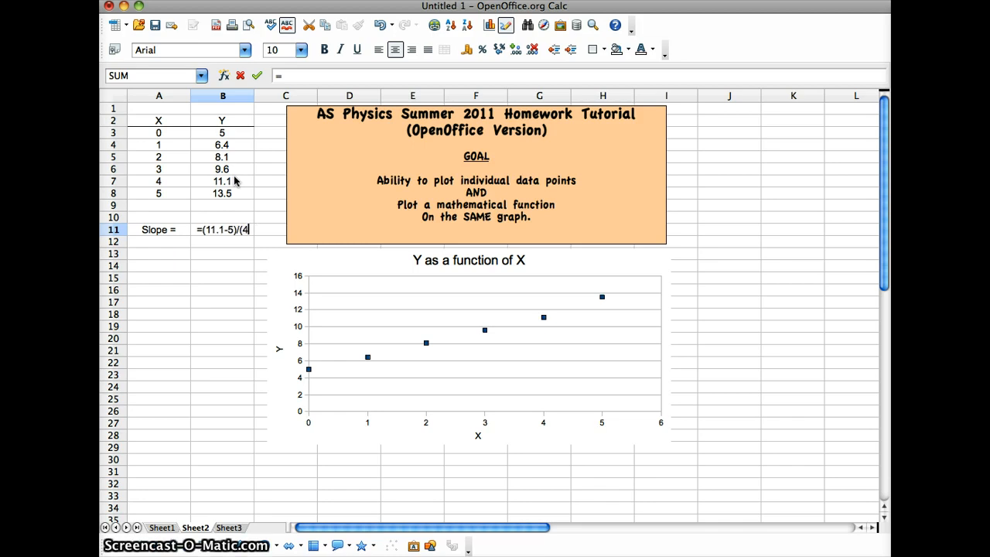
pyautogui.write(')')
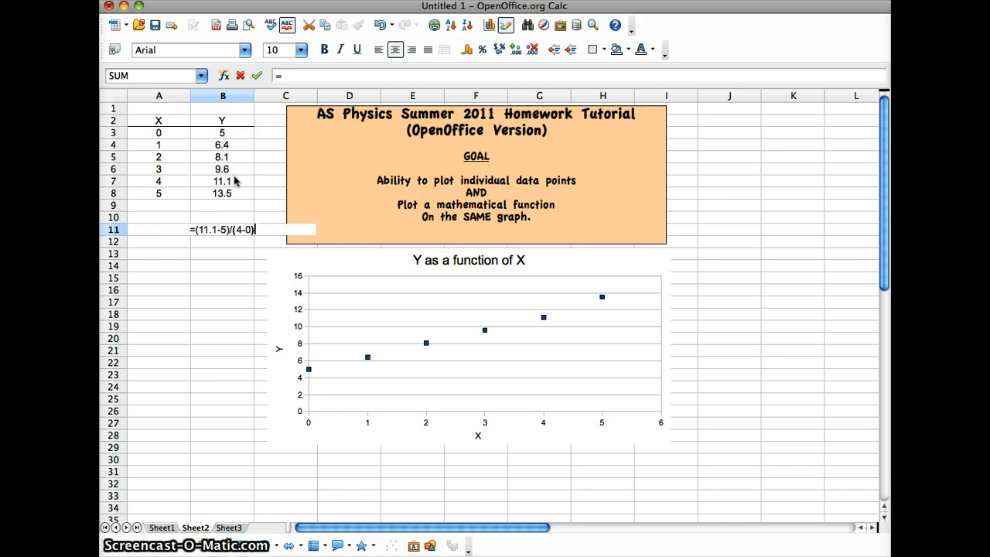
pyautogui.press('Return')
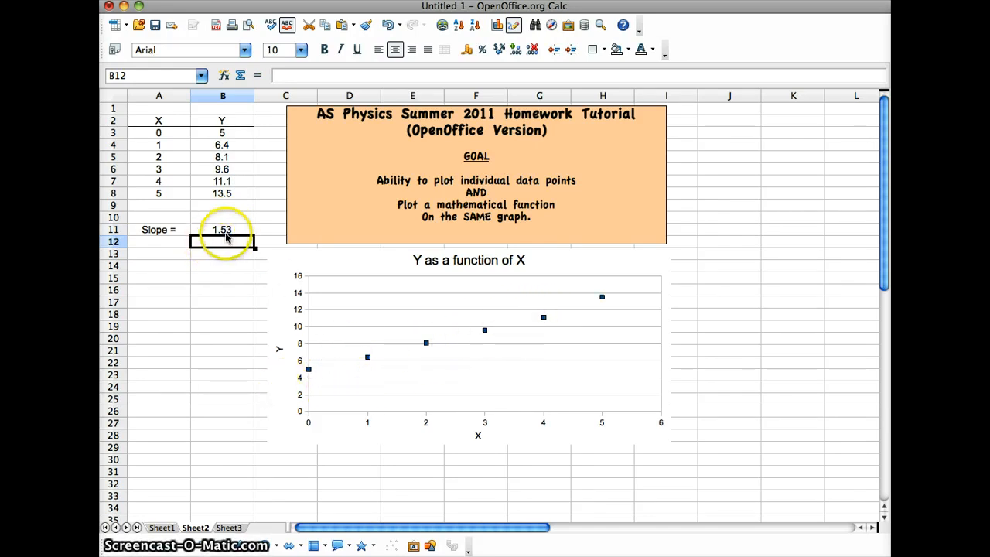
# Label cell A12 "B =" and enter the intercept 5 in B12
pyautogui.click(155, 246)
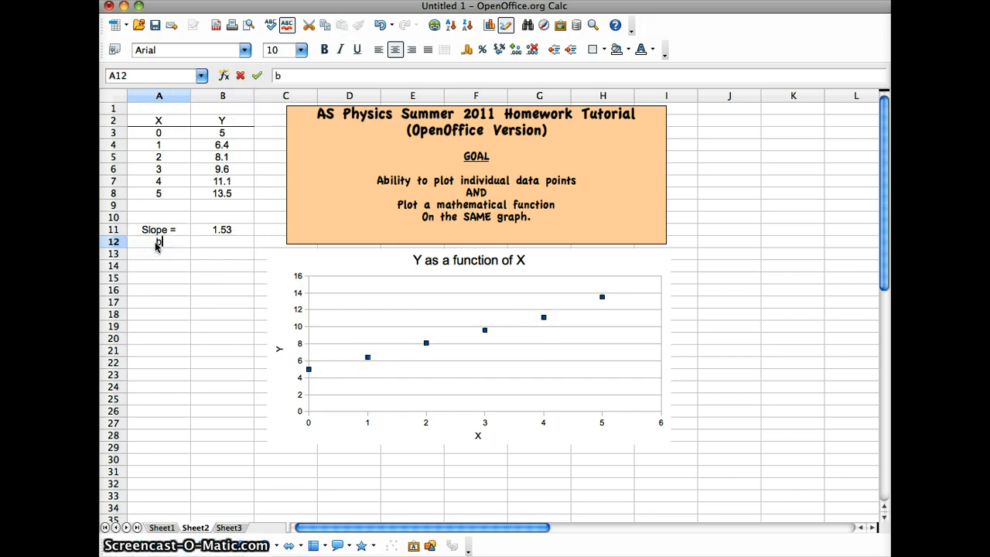
pyautogui.write('b =')
pyautogui.press('Tab')
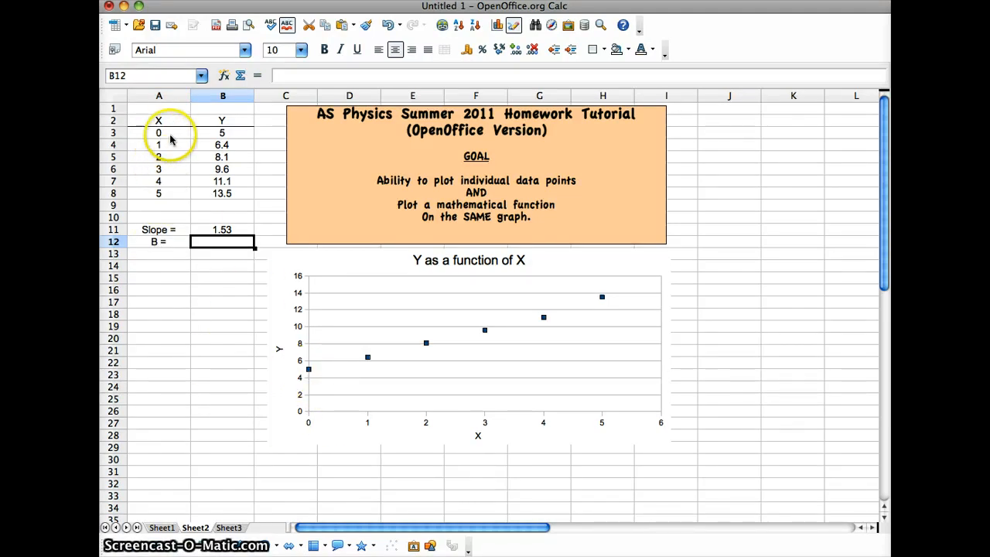
pyautogui.write('5')
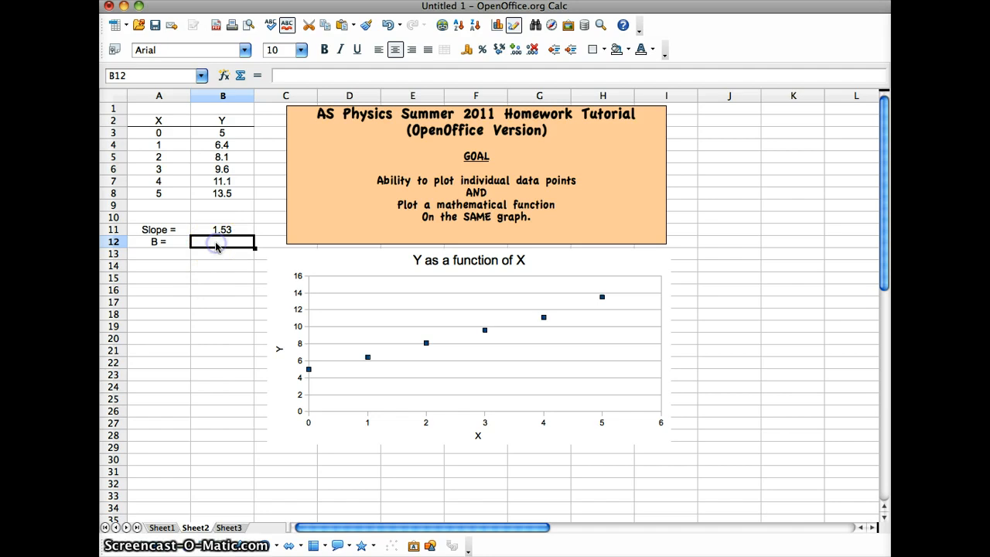
pyautogui.click(220, 279)
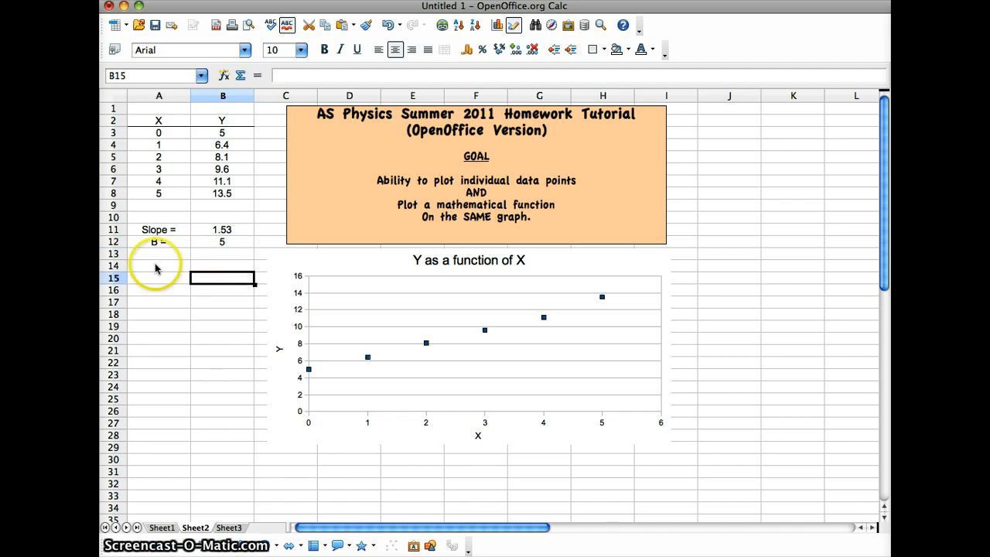
# Copy the X and Y column headers from A2:B2 to A14:B14
pyautogui.moveTo(155, 121); pyautogui.dragTo(215, 122)
pyautogui.hotkey('ctrl', 'c')
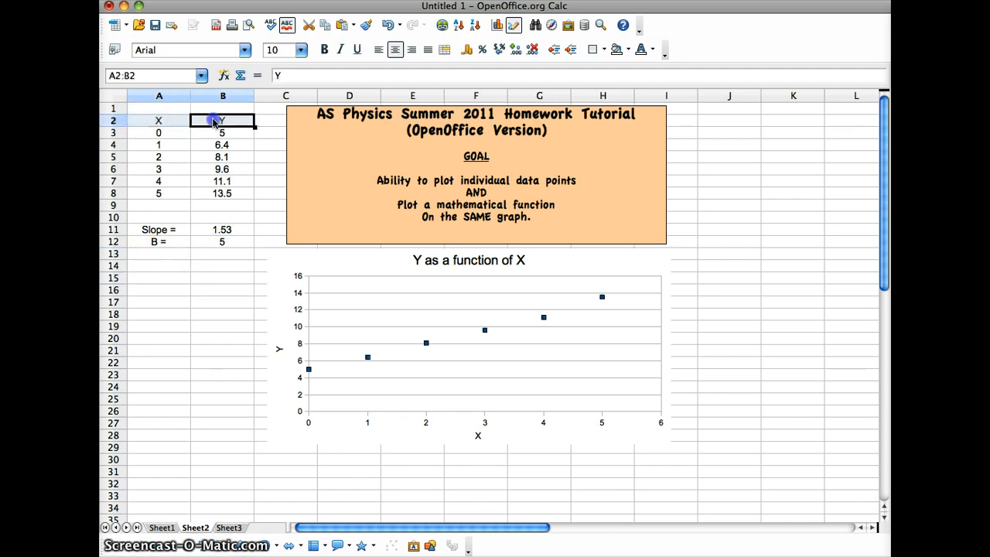
pyautogui.click(163, 267)
pyautogui.hotkey('ctrl', 'v')
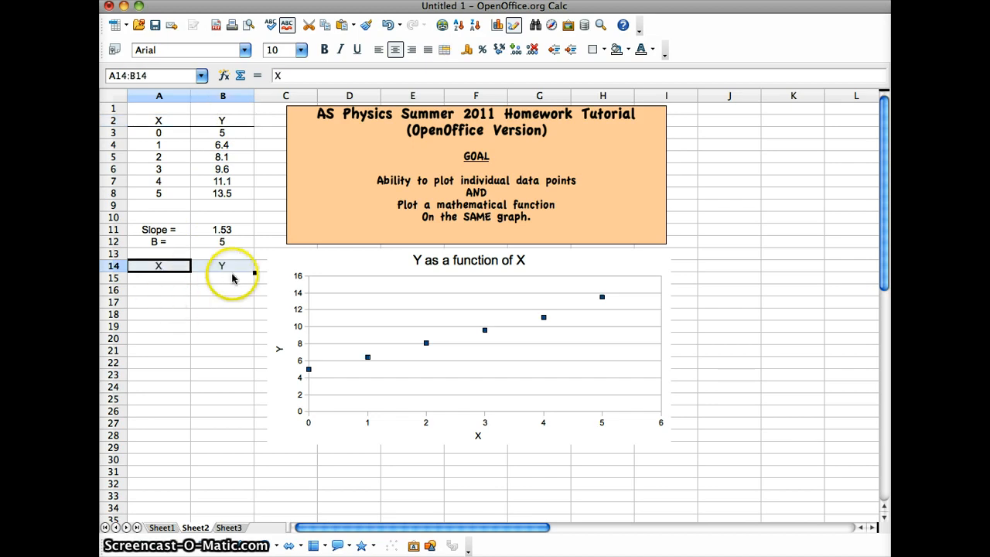
pyautogui.click(215, 290)
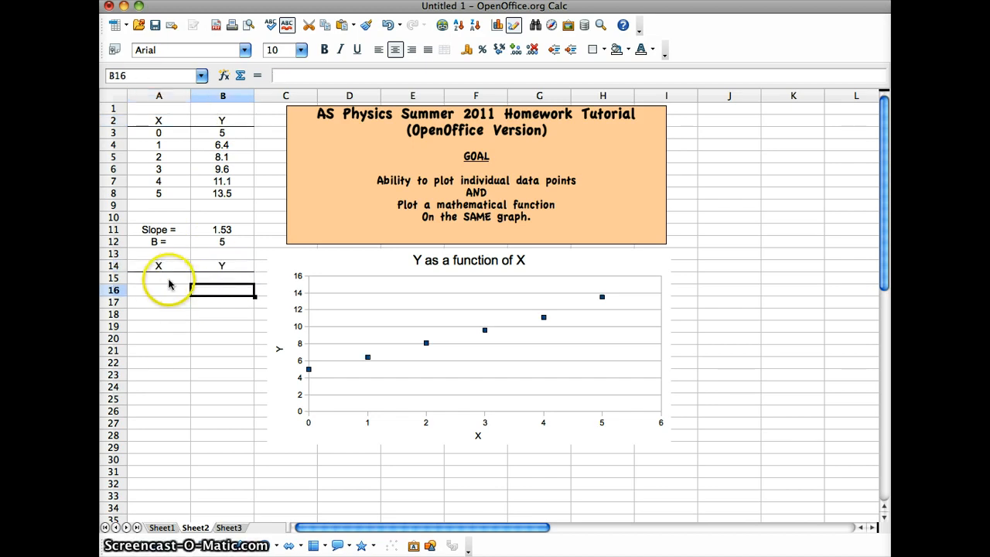
# Enter the starting X value 0 in cell A15 of the new table
pyautogui.click(165, 280)
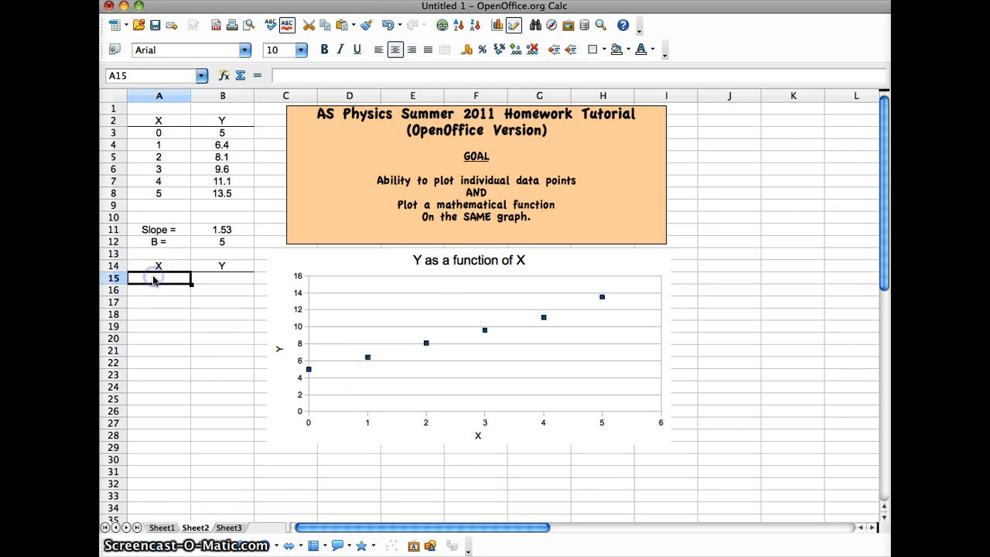
pyautogui.write('0')
pyautogui.press('Return')
pyautogui.click(155, 314)
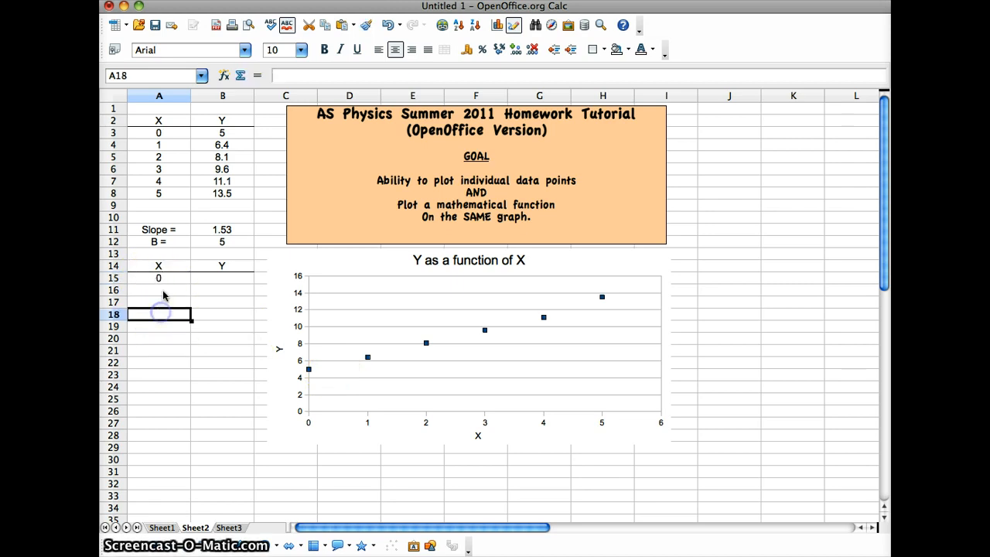
# Enter the formula =A15+0.1 in cell A16 to increment the X value
pyautogui.click(162, 291)
pyautogui.write('=')
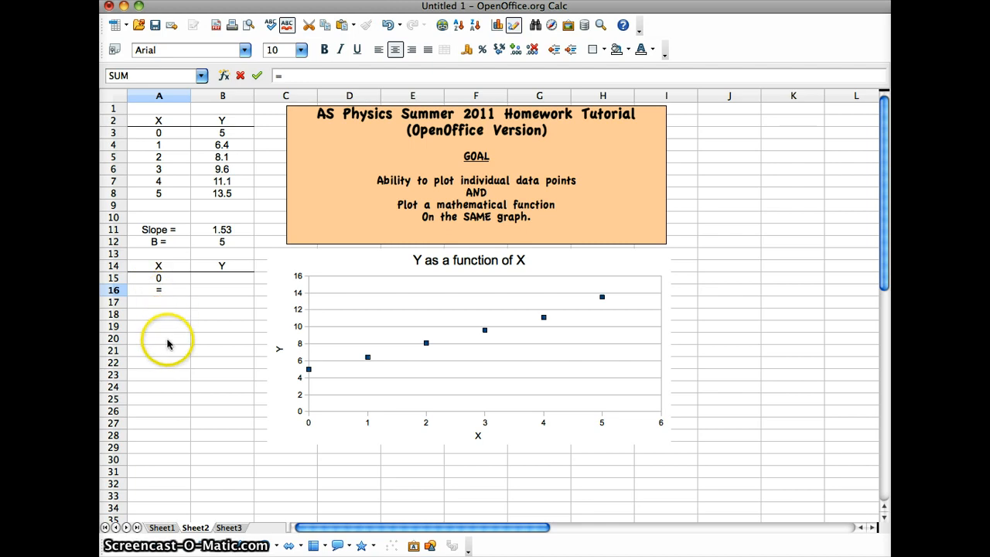
pyautogui.click(162, 279)
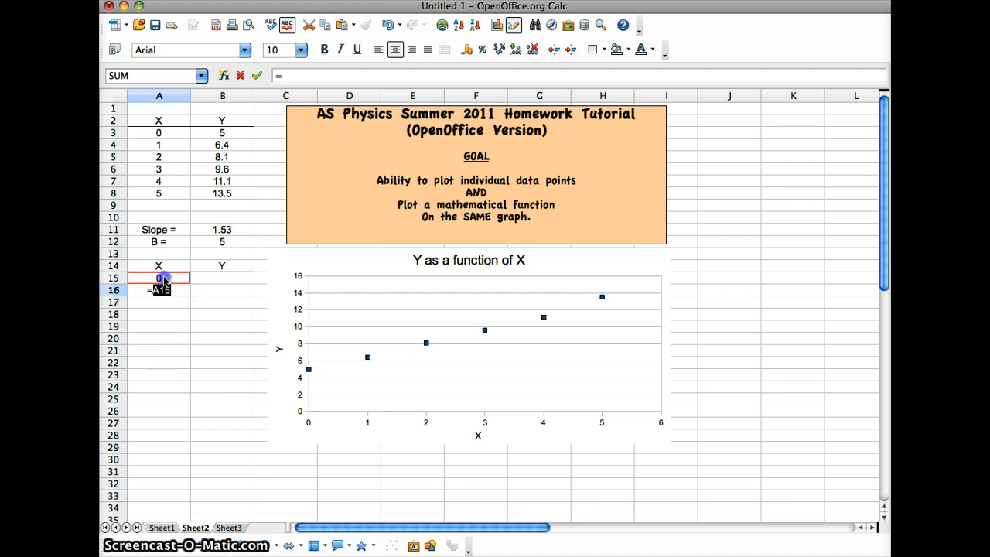
pyautogui.write('+')
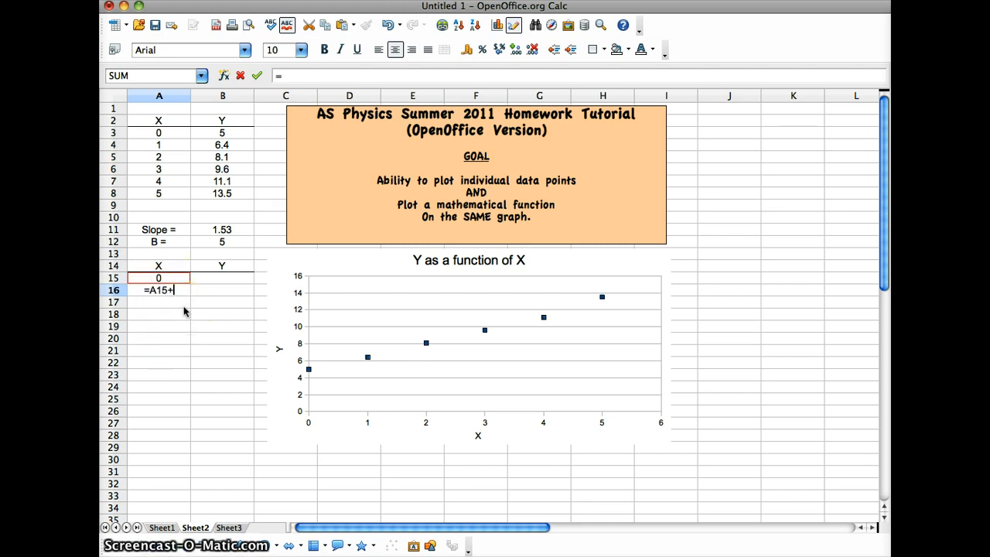
pyautogui.write('0.1')
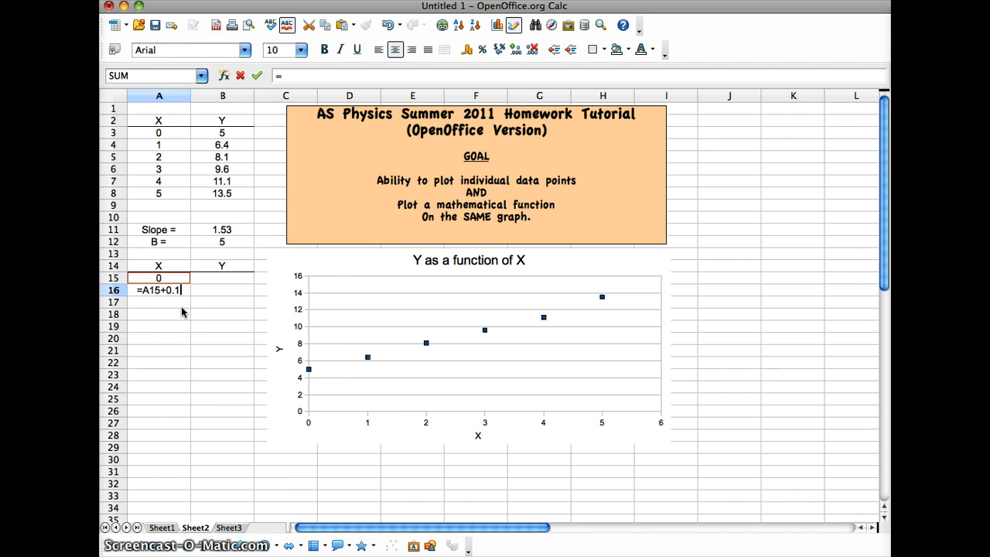
pyautogui.click(182, 307)
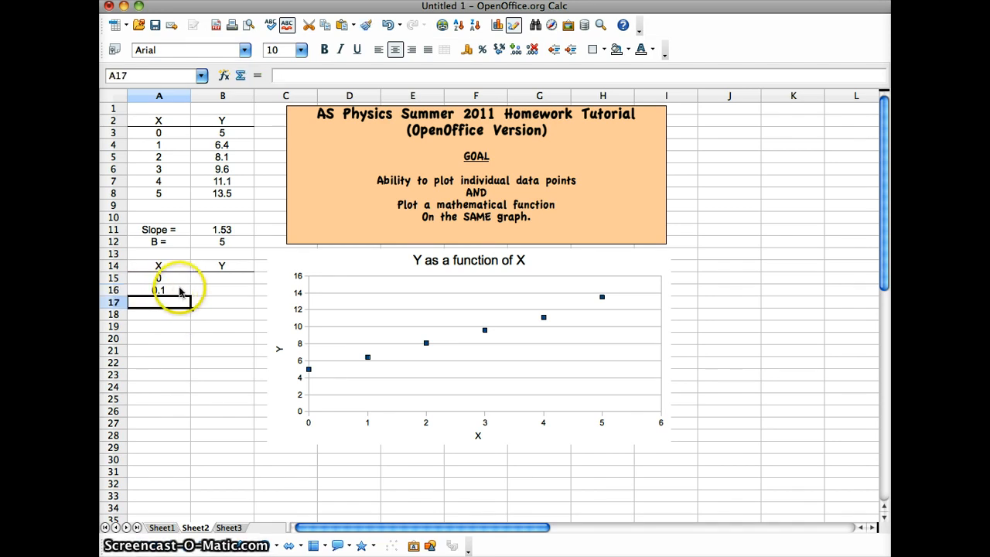
# Fill the increment formula in A16 down the X column through cell A65
pyautogui.click(186, 293)
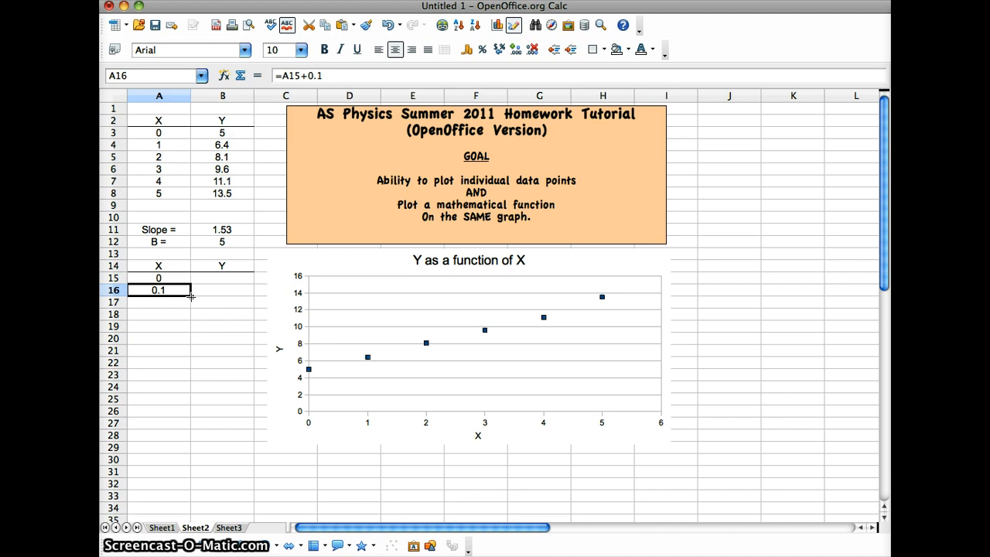
pyautogui.moveTo(186, 349); pyautogui.dragTo(188, 430)
pyautogui.moveTo(188, 396); pyautogui.dragTo(191, 406)
pyautogui.scroll(12, 162, 414)
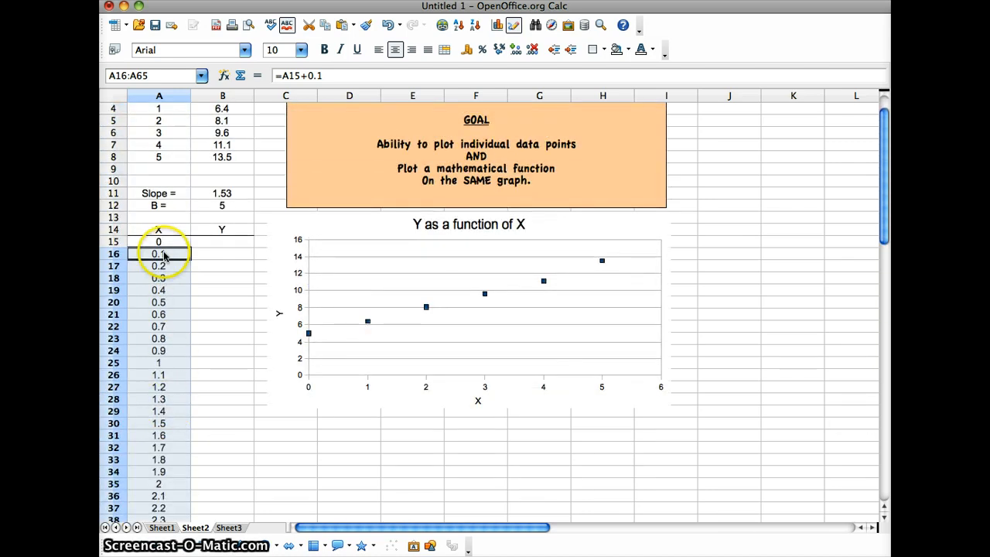
pyautogui.click(223, 277)
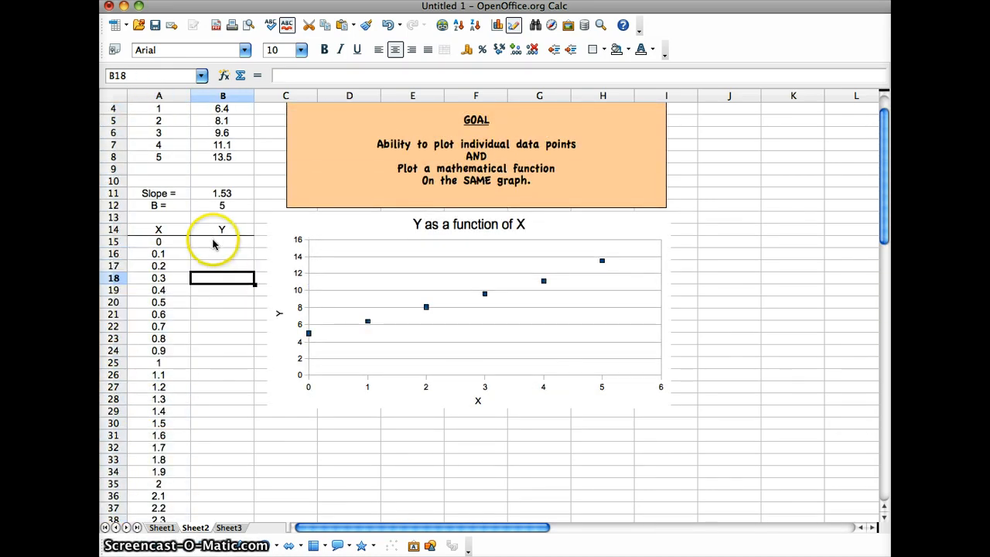
# Enter the formula =1.53*A15 + 5 in cell B15 to calculate the function's Y value
pyautogui.click(215, 243)
pyautogui.click(222, 244)
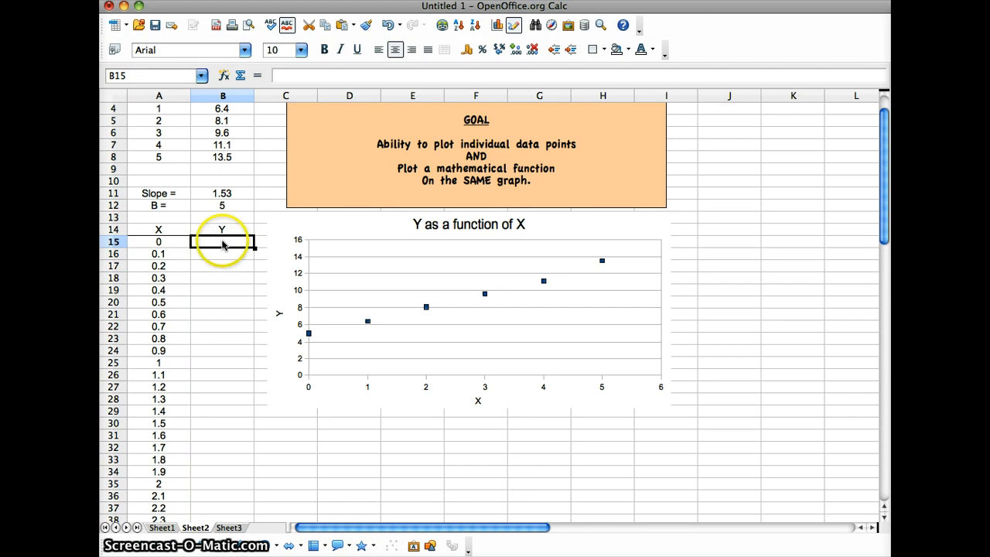
pyautogui.scroll(1, 232, 236)
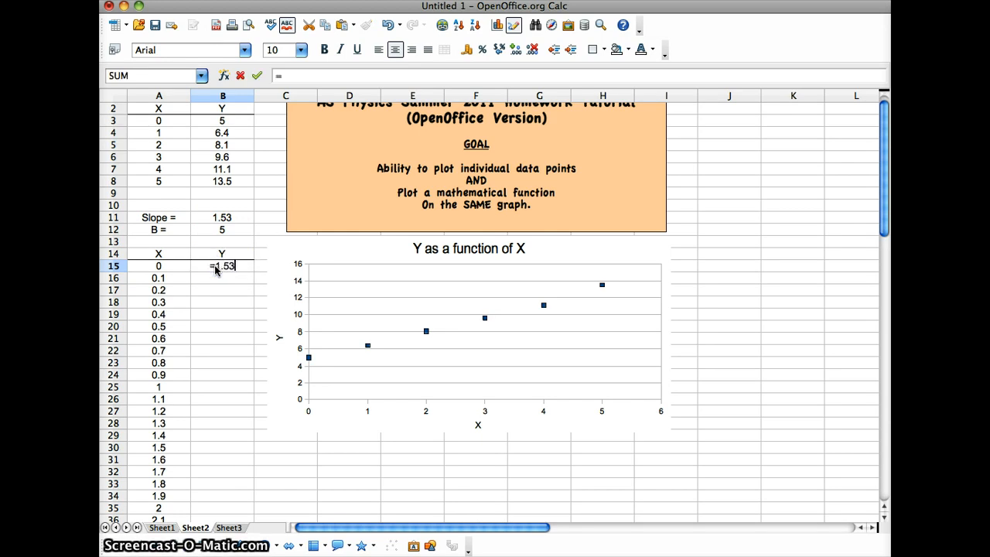
pyautogui.write('*')
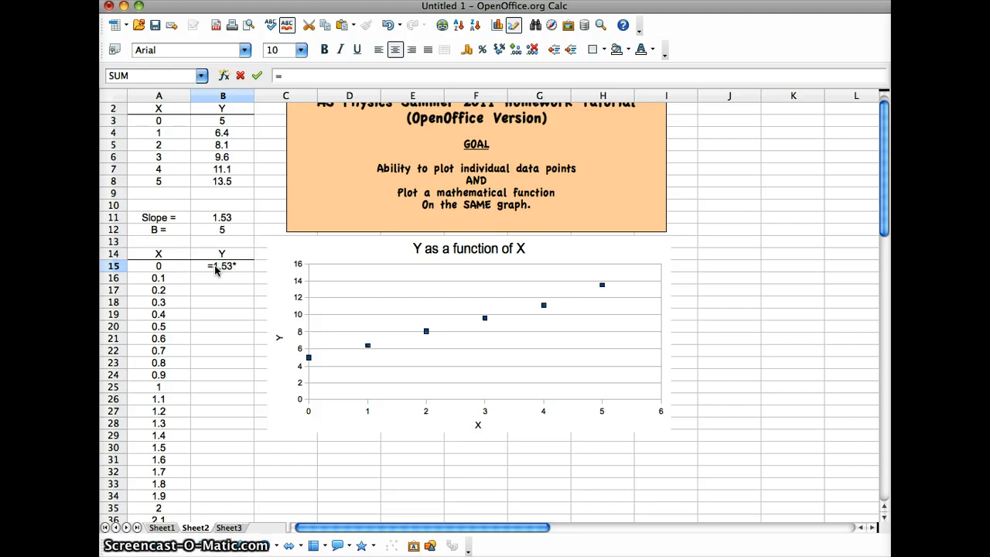
pyautogui.click(158, 267)
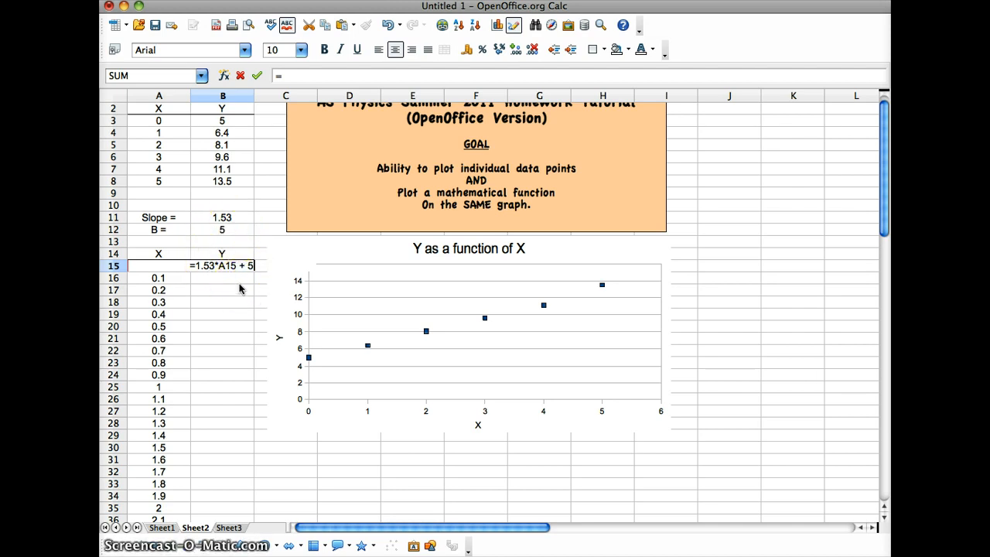
pyautogui.press('Return')
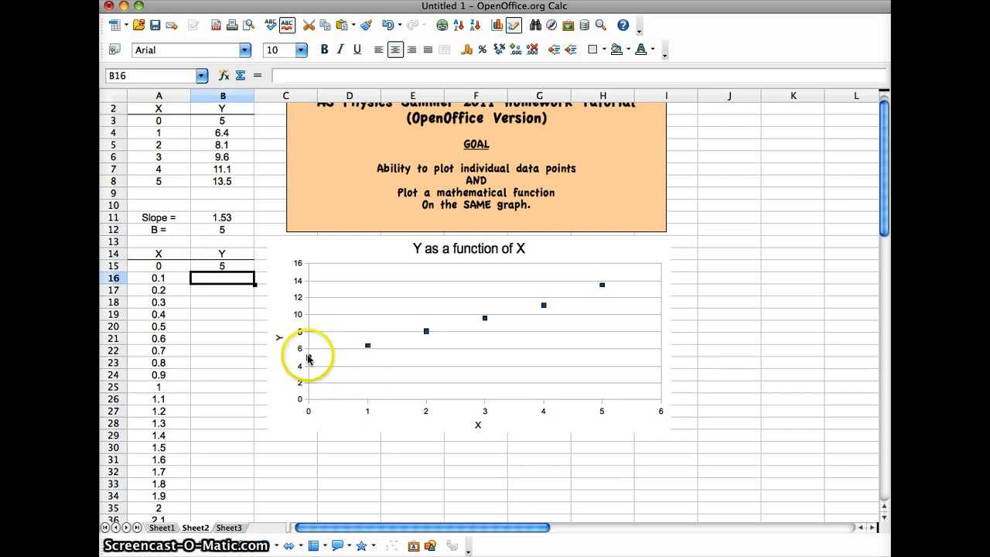
# Fill the Y formula in B15 down the column through cell B65
pyautogui.click(236, 266)
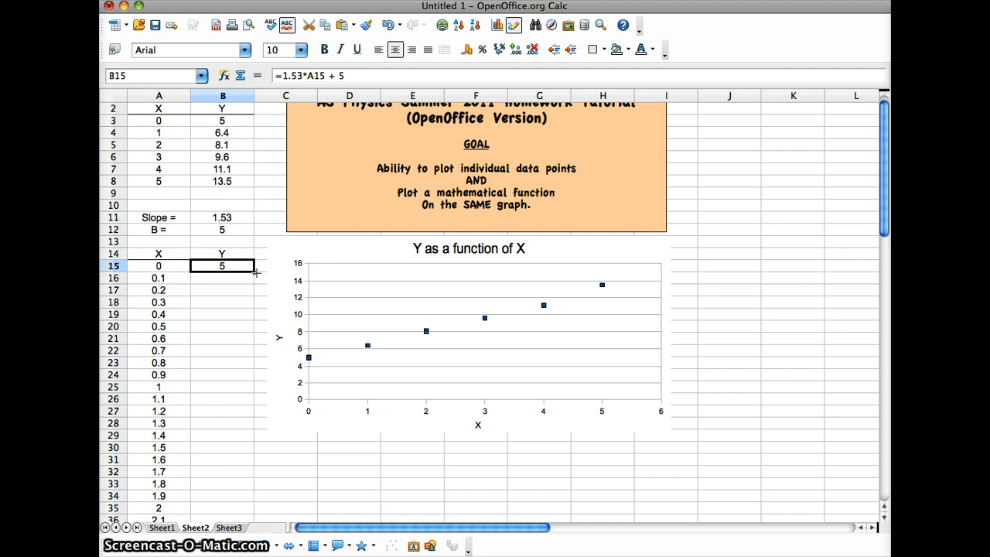
pyautogui.moveTo(253, 328); pyautogui.dragTo(244, 457)
pyautogui.scroll(11, 260, 470)
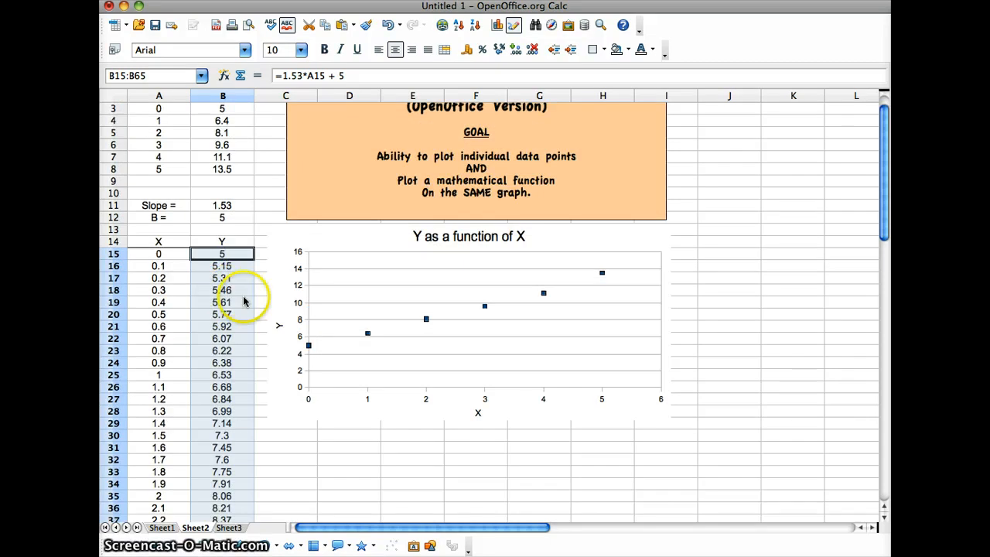
# Add a second data series to the chart with its X-Values range set to $Sheet2.$A$15:$A$65
pyautogui.click(352, 296)
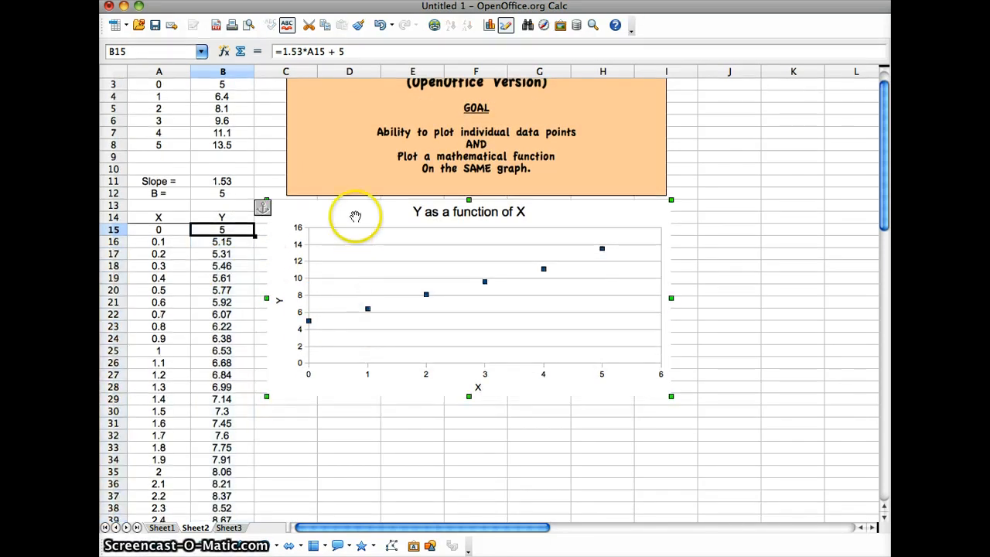
pyautogui.doubleClick(354, 214)
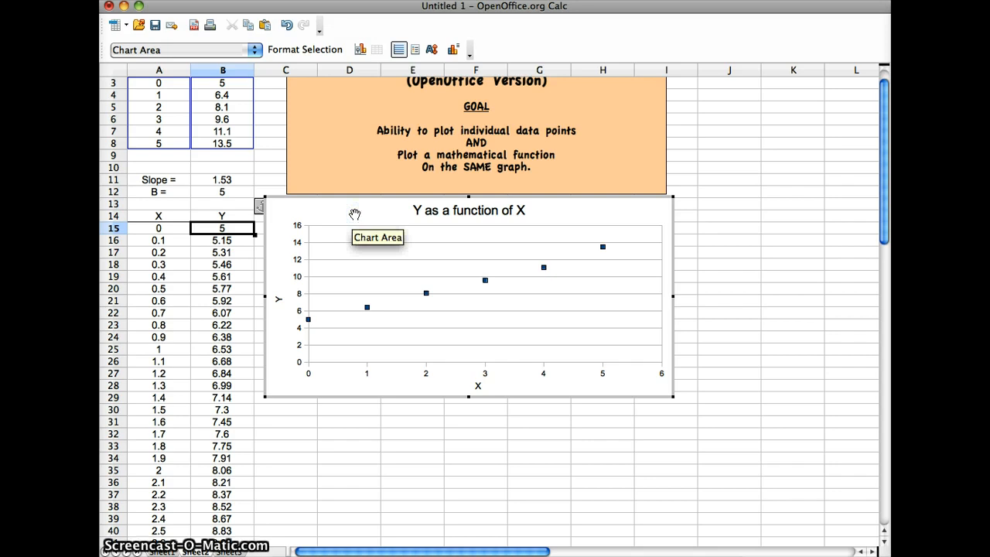
pyautogui.rightClick(354, 214)
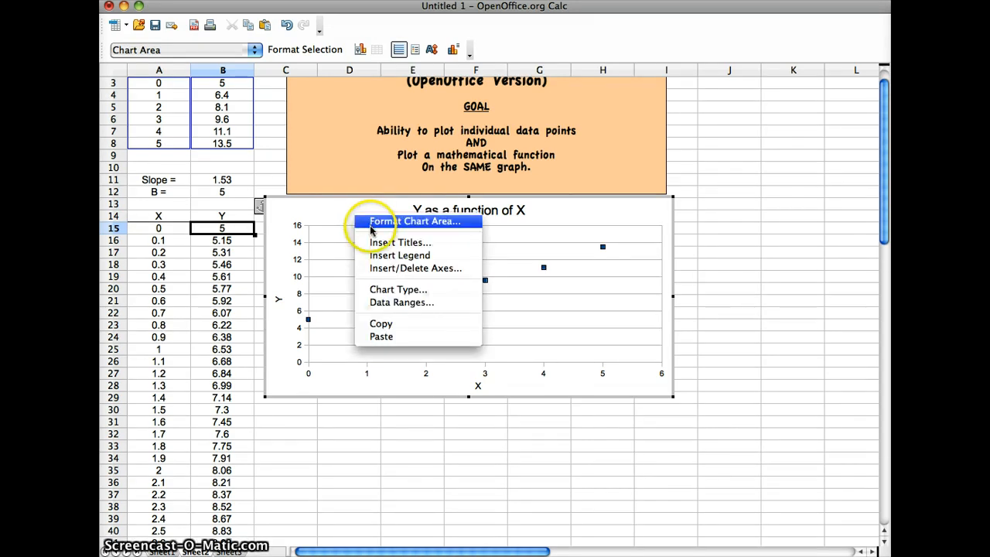
pyautogui.click(379, 307)
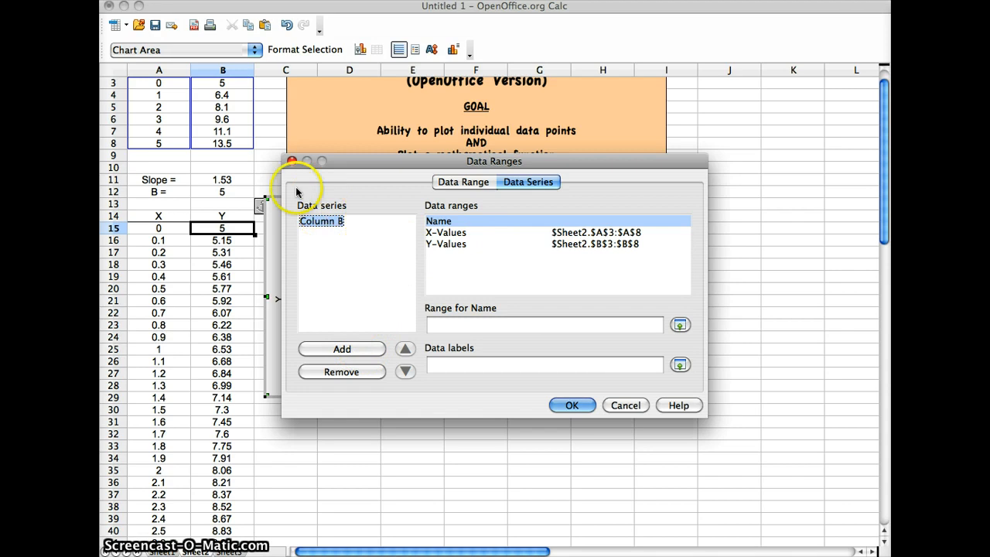
pyautogui.click(347, 349)
pyautogui.click(447, 232)
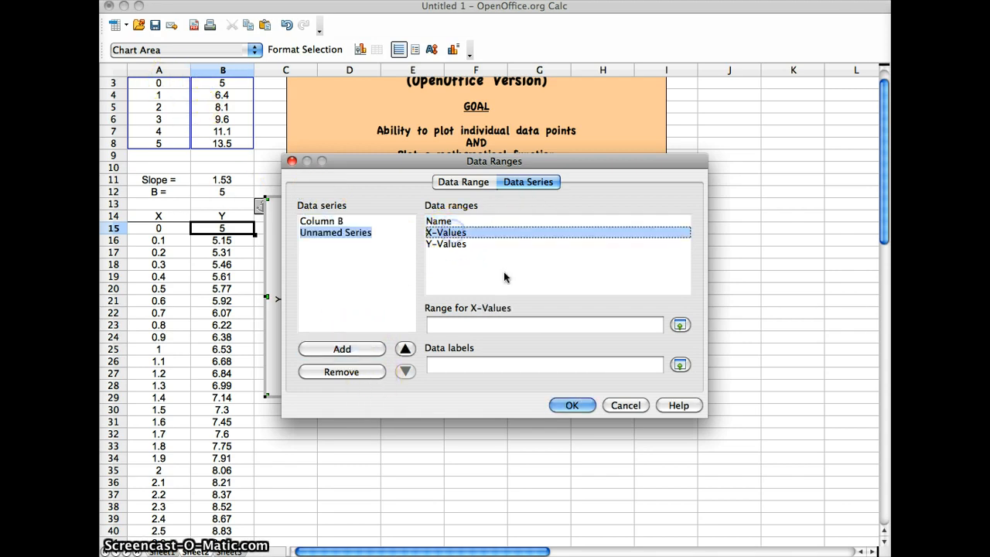
pyautogui.click(680, 325)
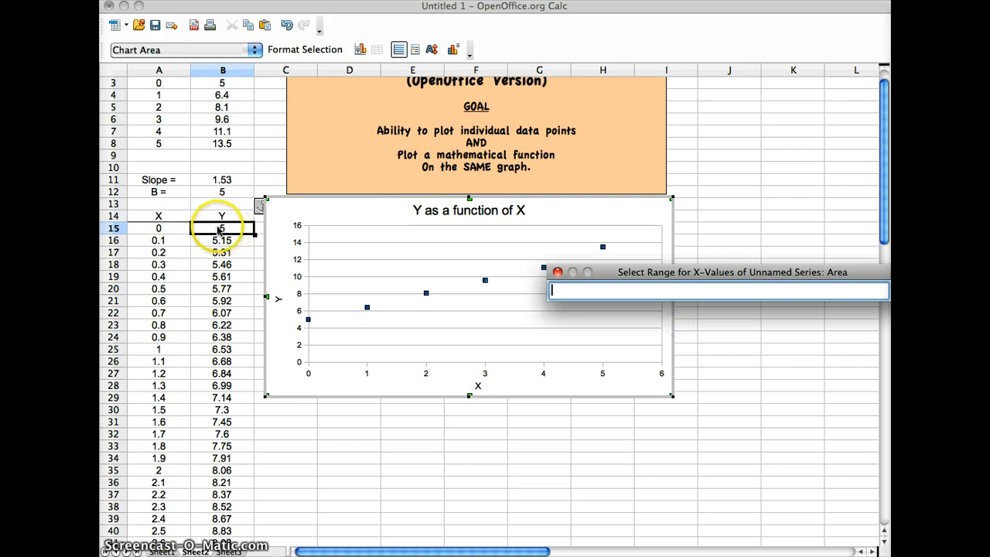
pyautogui.click(162, 228)
pyautogui.moveTo(170, 265); pyautogui.dragTo(162, 408)
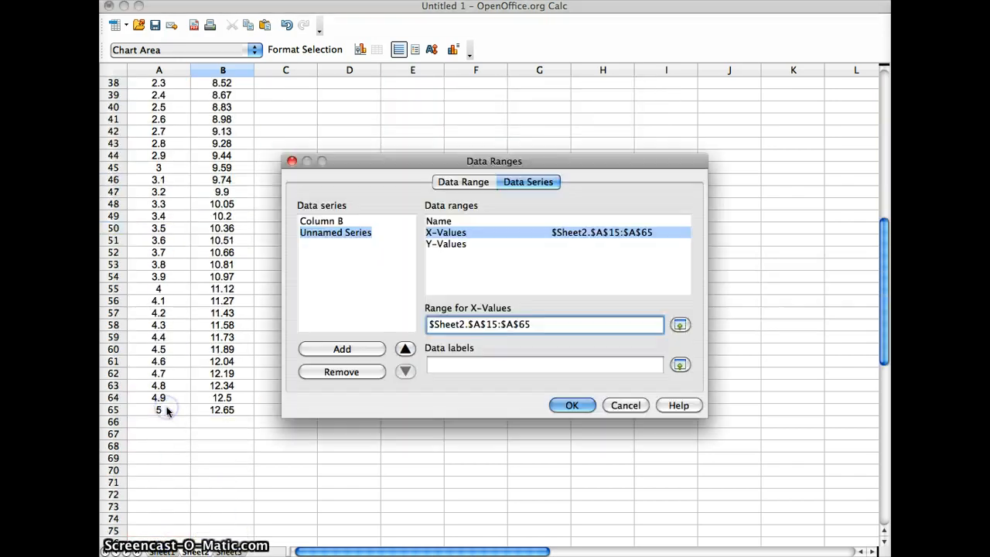
# Set the new series' Y-Values range to $Sheet2.$B$15:$B$65 and apply the data ranges
pyautogui.click(434, 244)
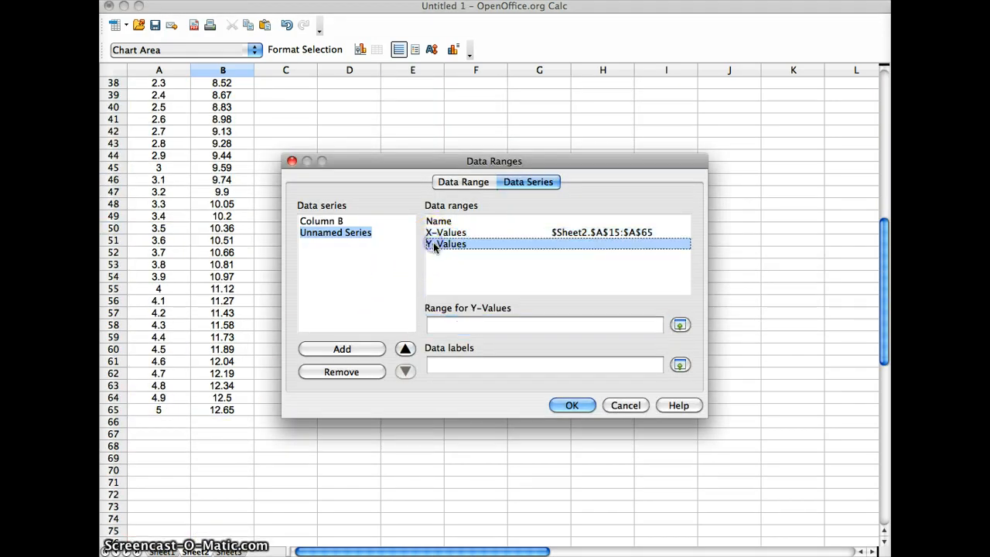
pyautogui.click(680, 327)
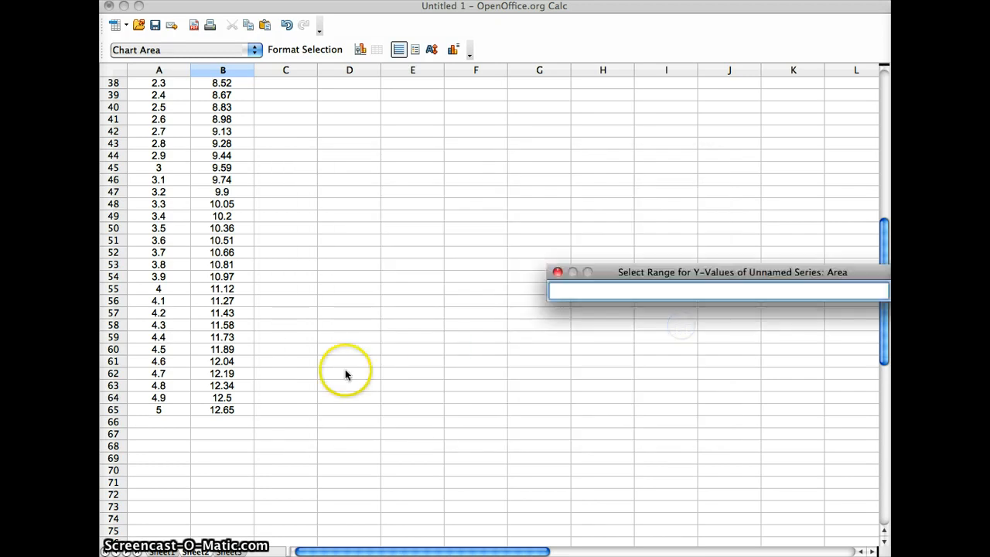
pyautogui.moveTo(226, 415); pyautogui.dragTo(222, 148)
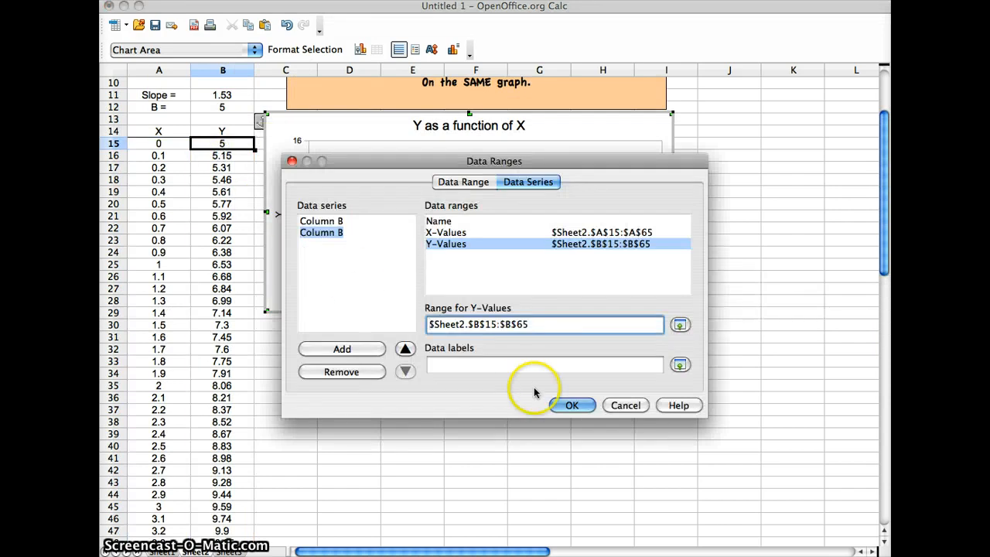
pyautogui.click(576, 407)
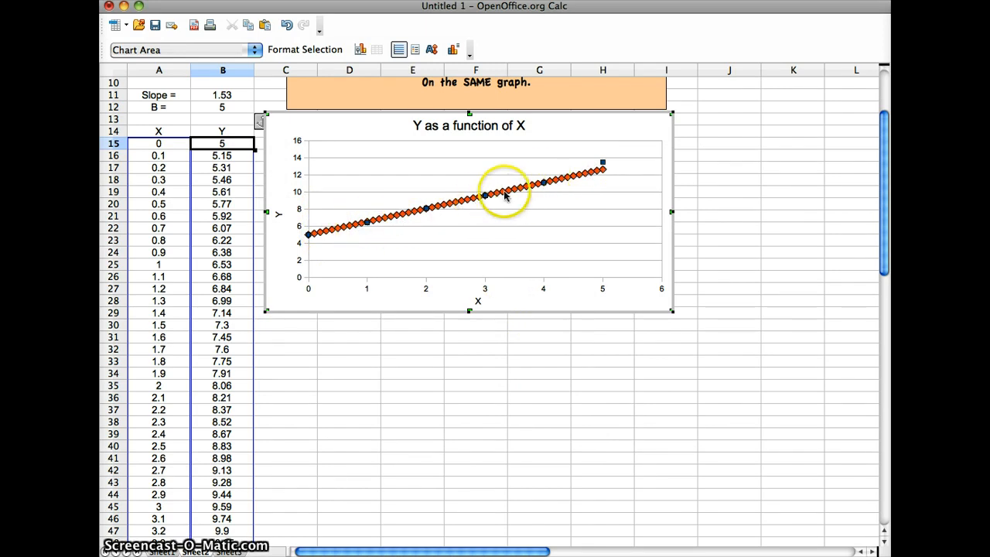
# Format the calculated function series with no symbol and a Continuous line style, and leave chart editing
pyautogui.rightClick(597, 175)
pyautogui.click(616, 179)
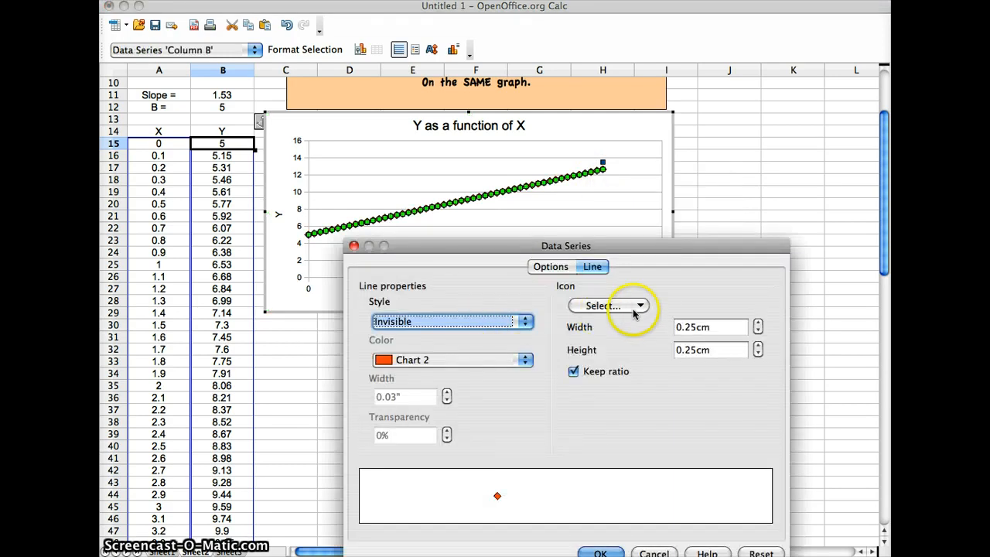
pyautogui.click(643, 307)
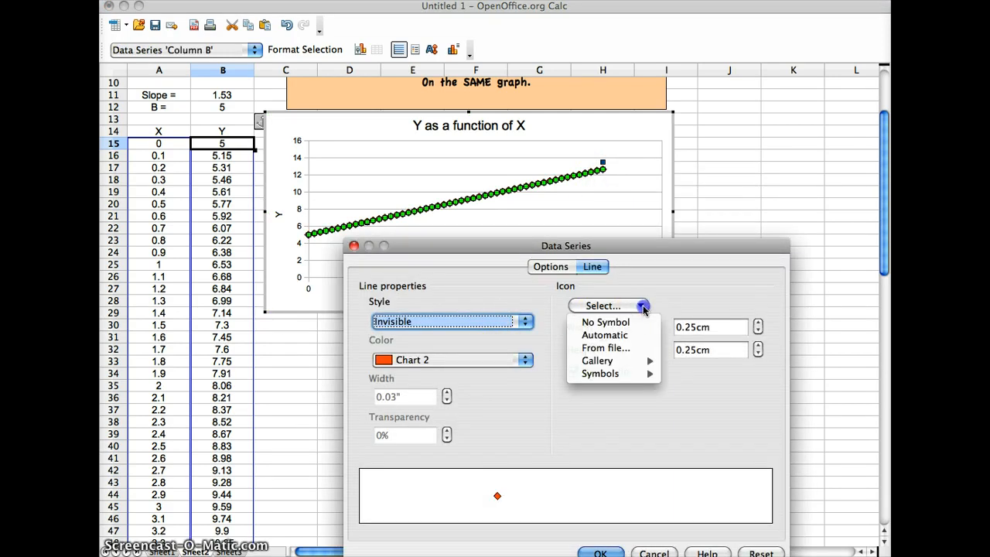
pyautogui.click(594, 325)
pyautogui.click(525, 321)
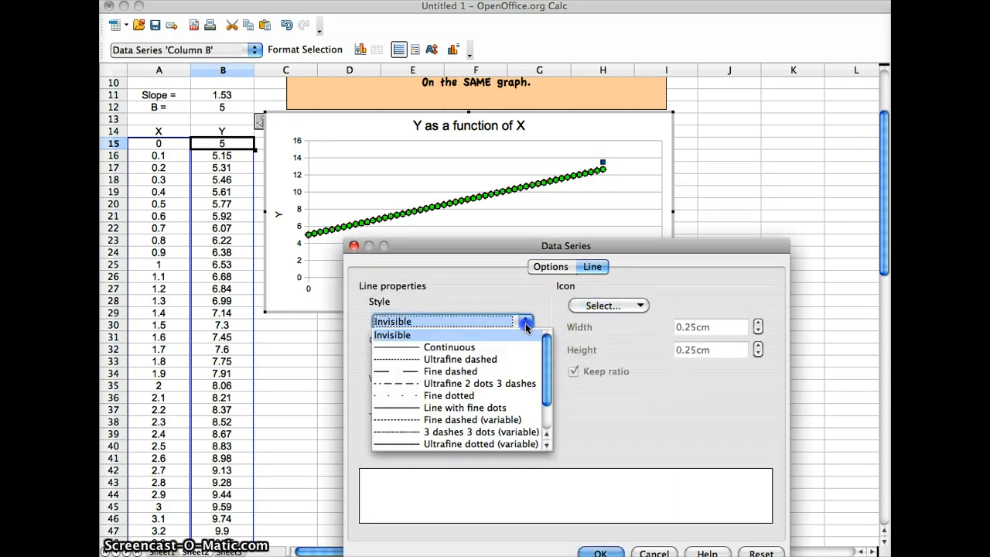
pyautogui.click(449, 350)
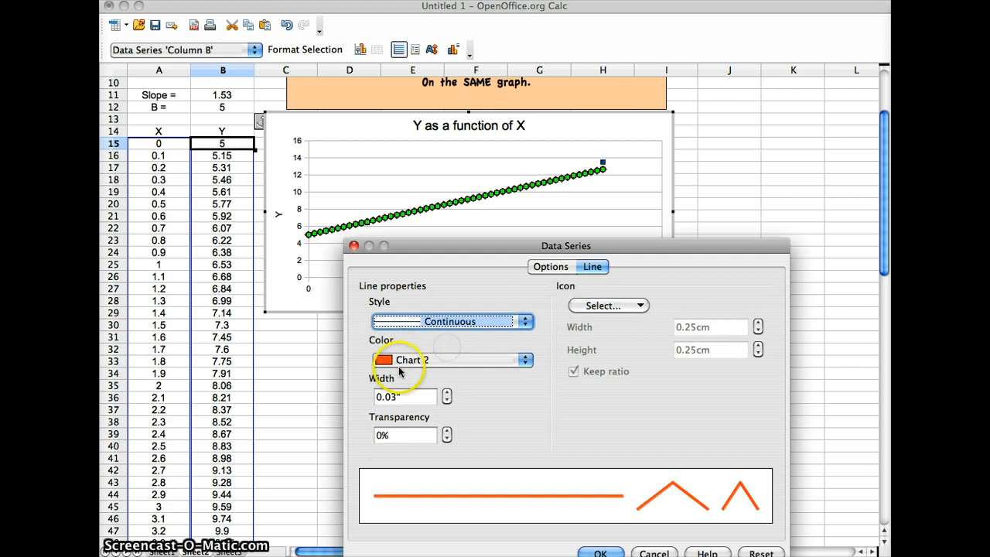
pyautogui.click(592, 554)
pyautogui.click(524, 389)
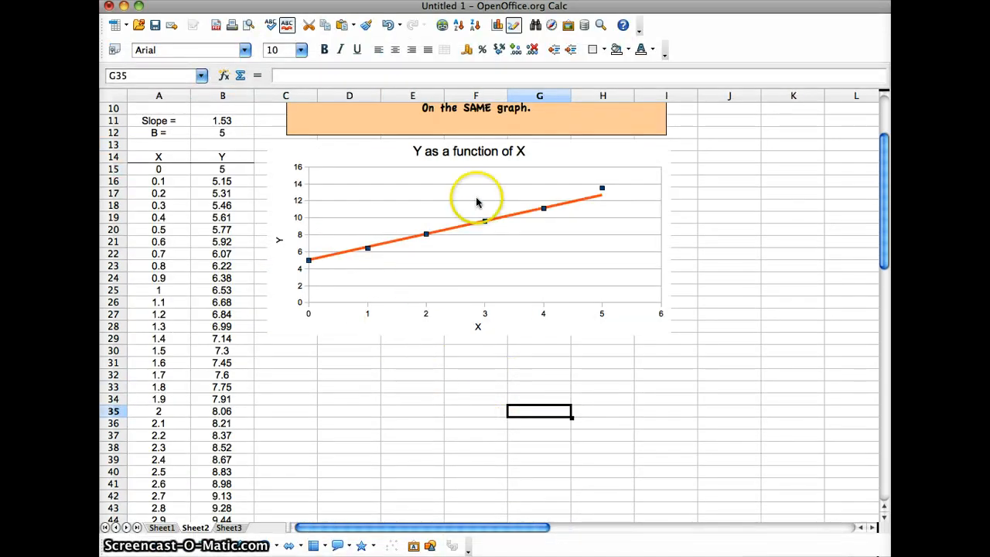
pyautogui.scroll(4, 468, 356)
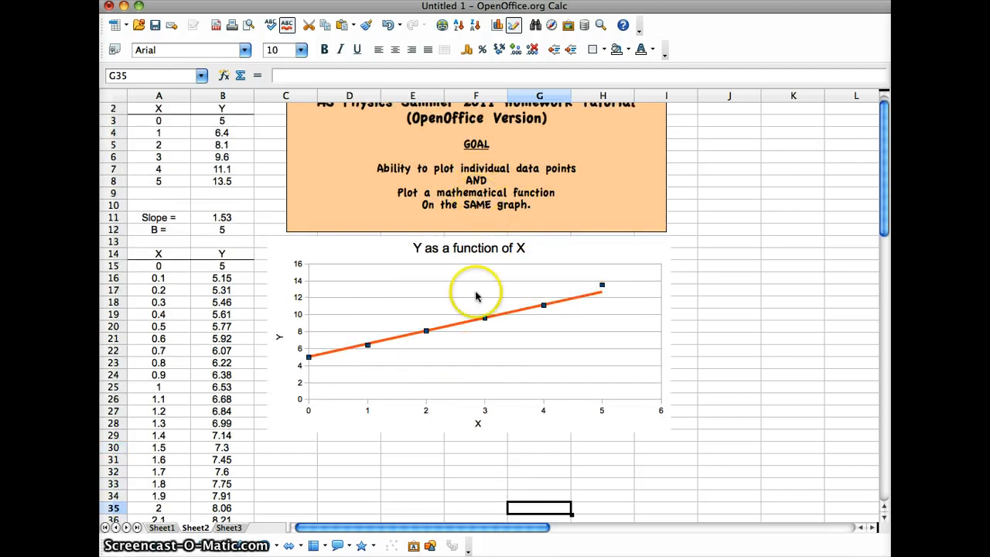